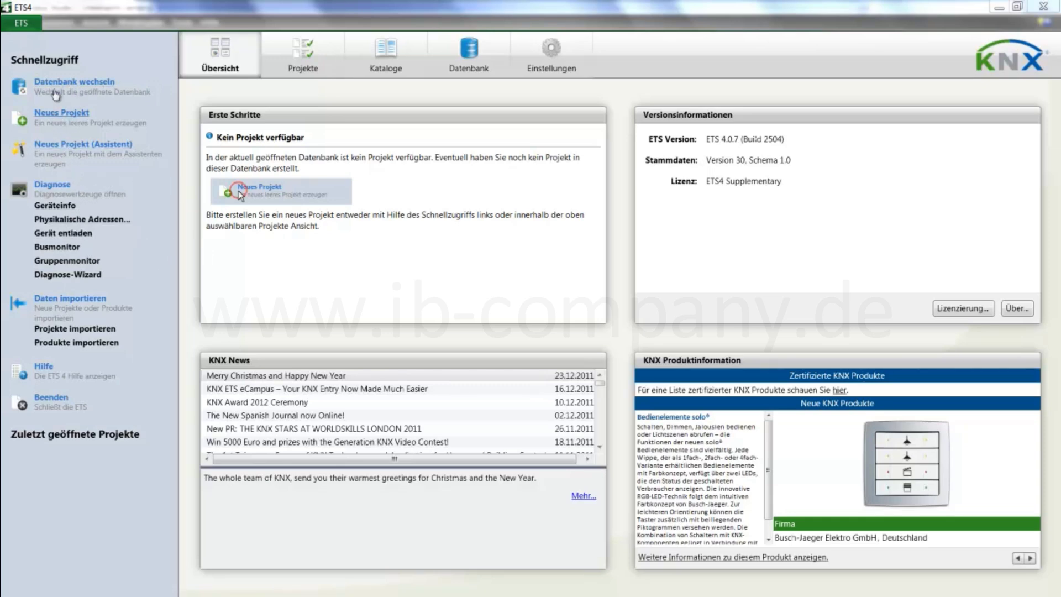
- Create a new project named Test with medium TP, line 1.1 generated and the three-level (Dreistufig) group address view
click(62, 118)
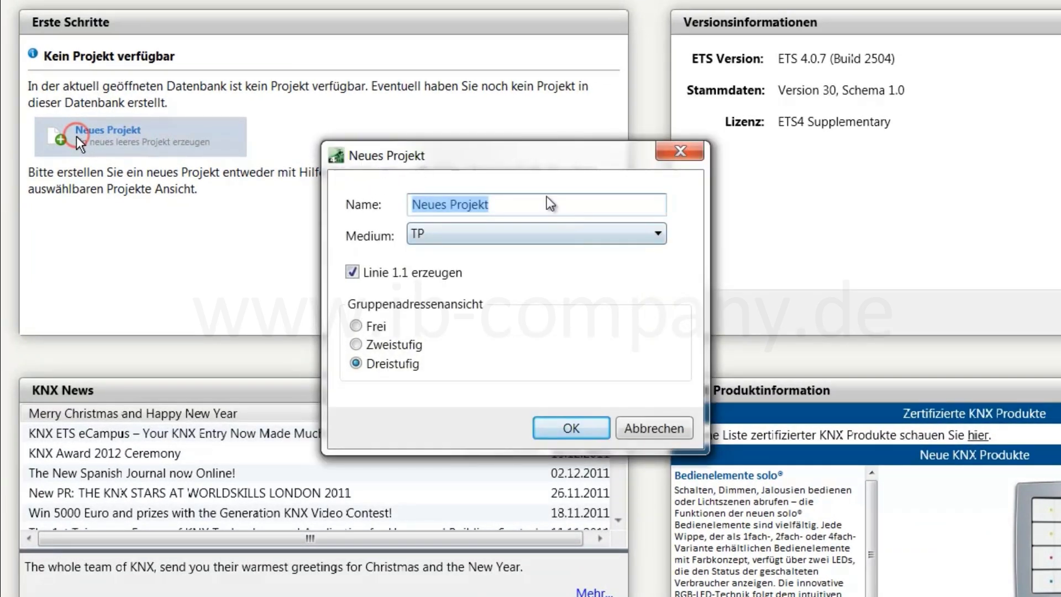
text(Test)
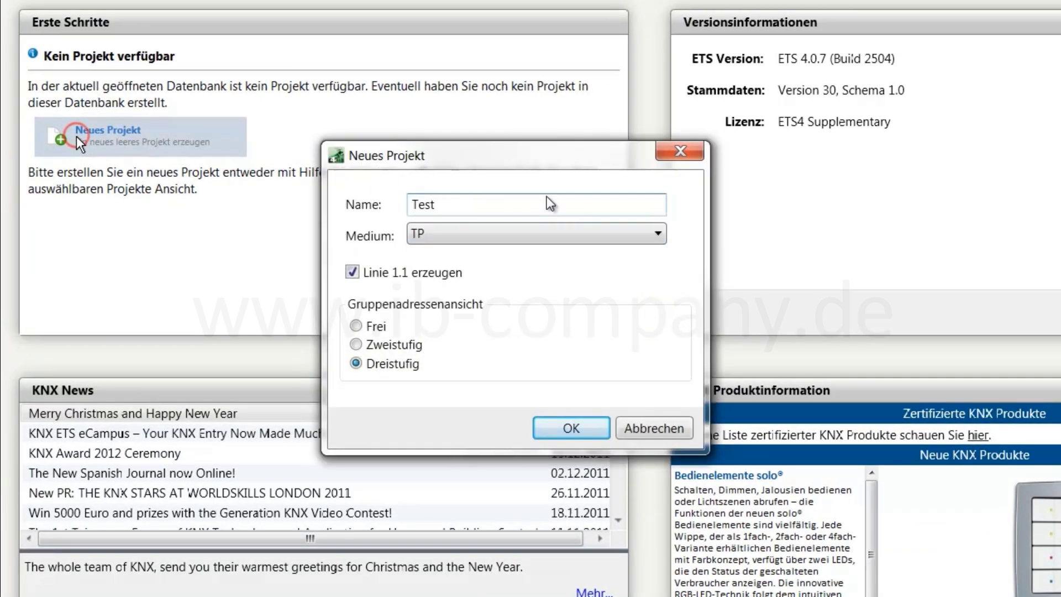
click(484, 239)
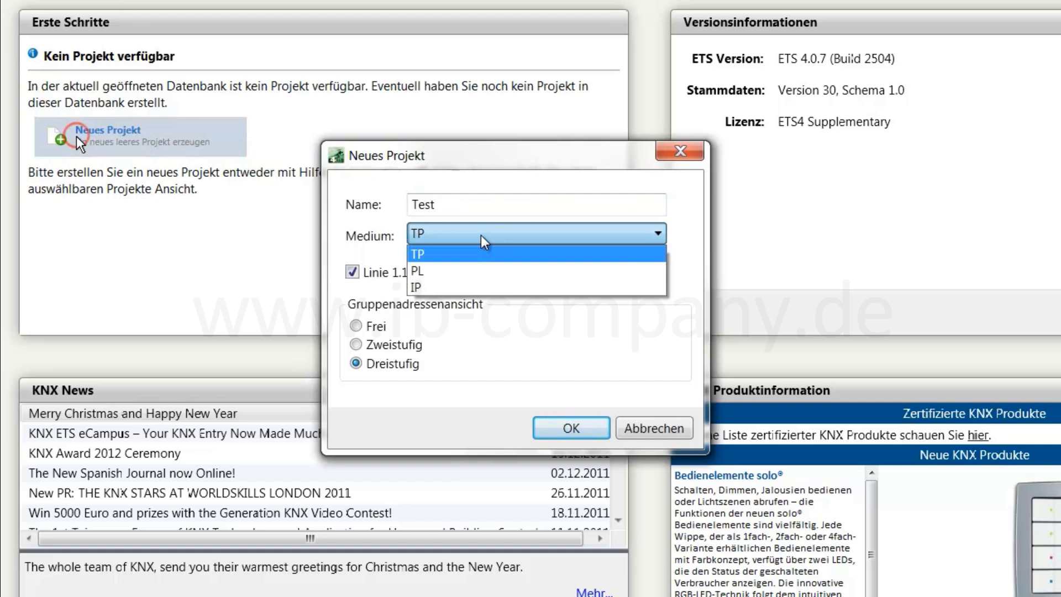
click(485, 244)
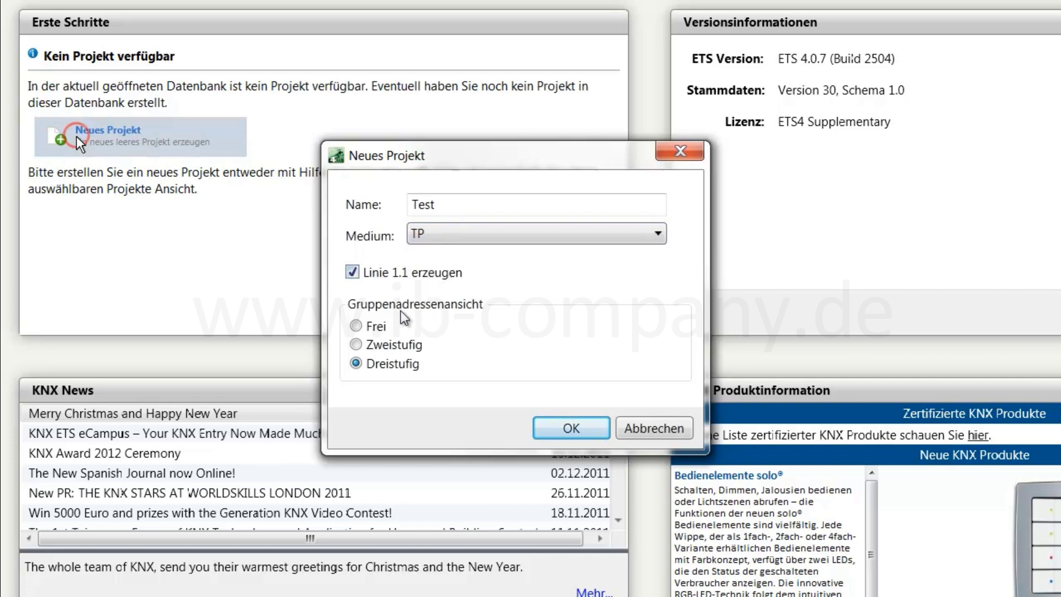
click(355, 327)
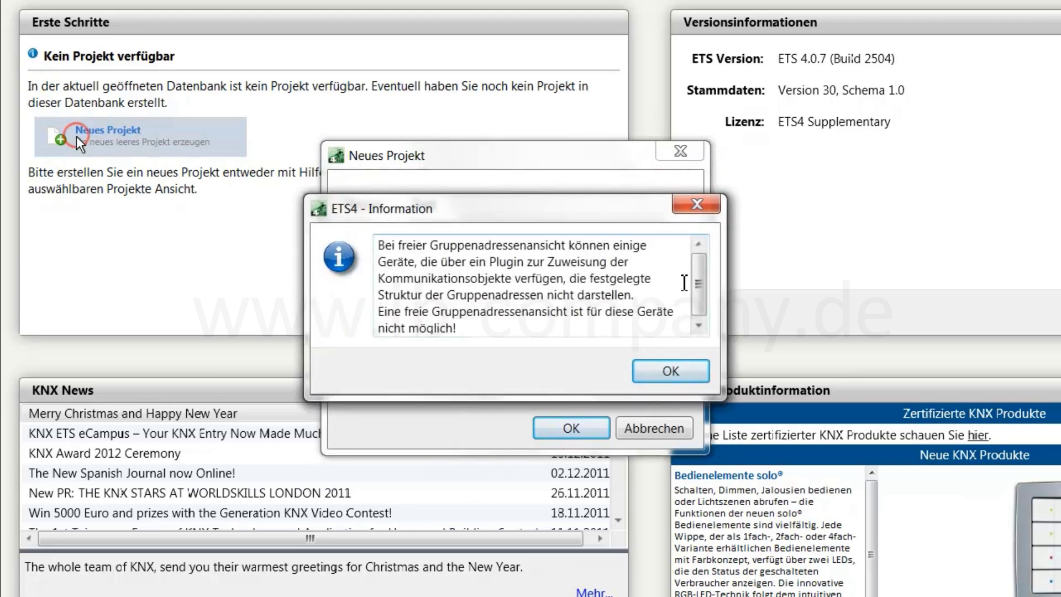
click(671, 371)
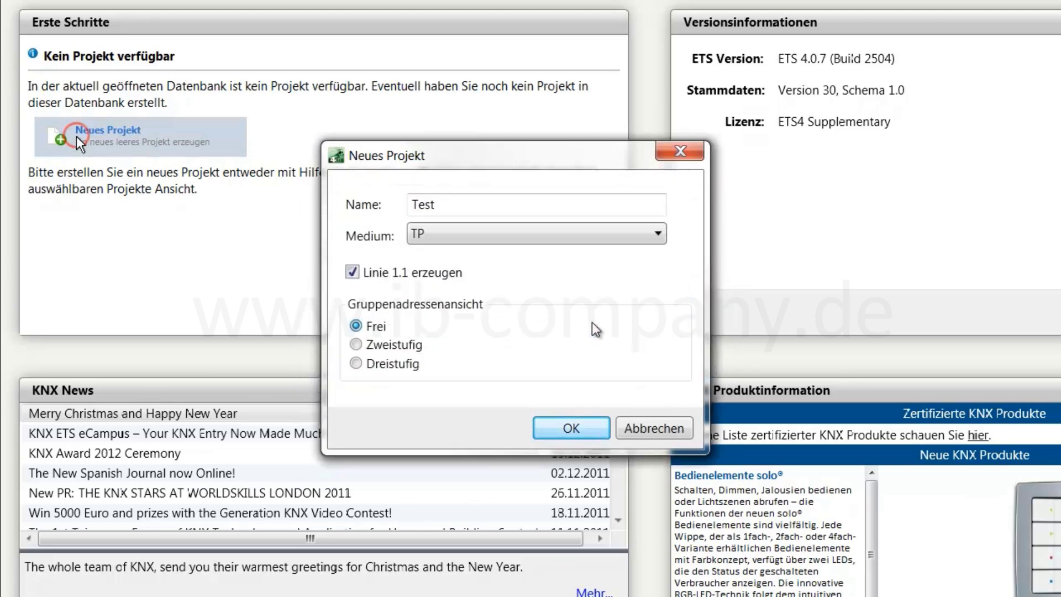
click(356, 365)
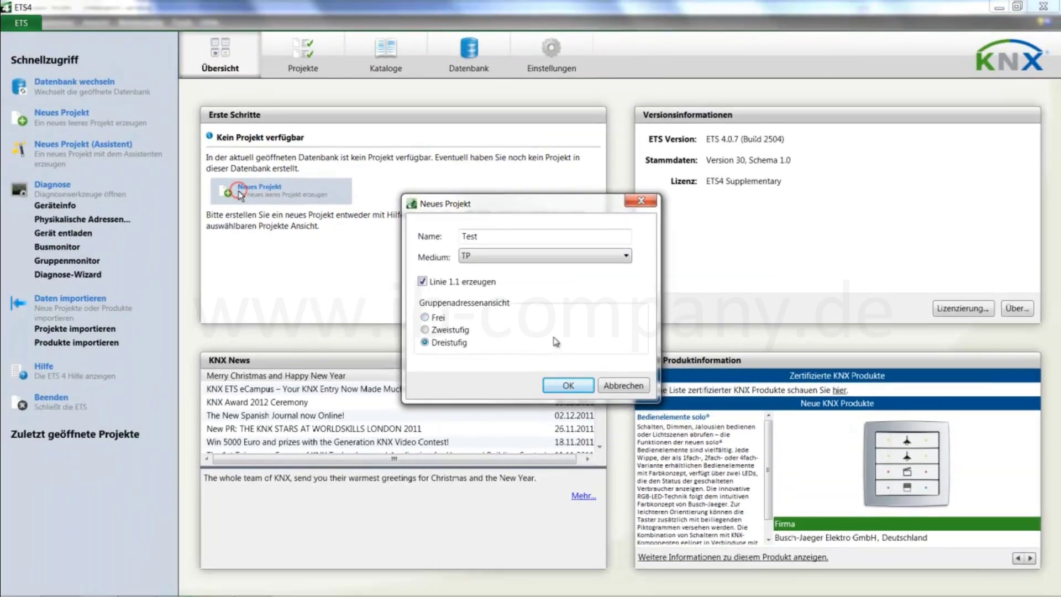
click(568, 385)
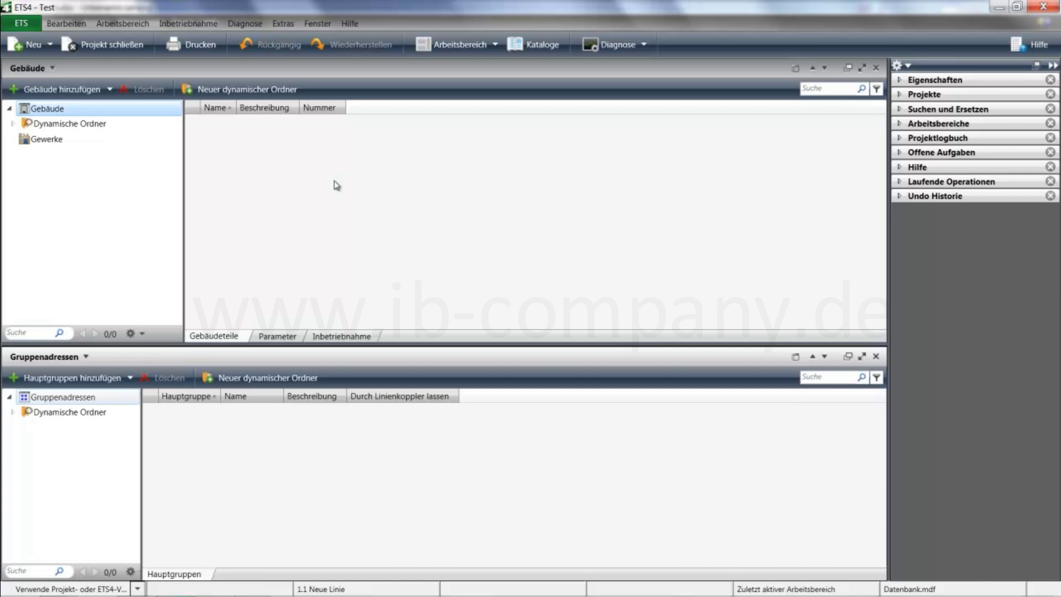
- View the Topologie and Ganzes Projekt perspectives in place of the Gebäude view, and return to Gebäude
click(53, 68)
click(53, 69)
click(73, 358)
click(74, 358)
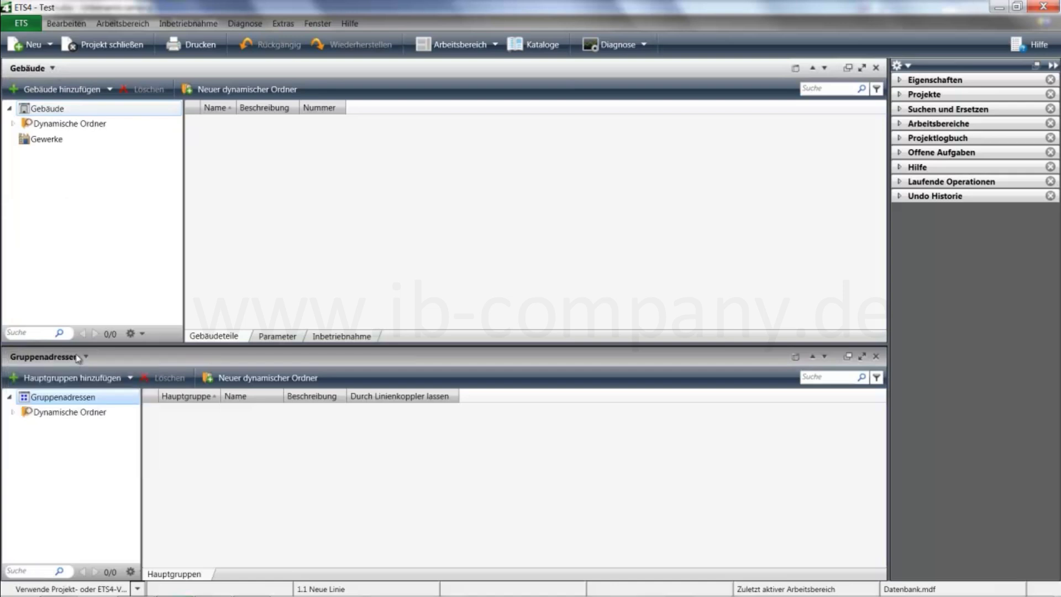
click(55, 71)
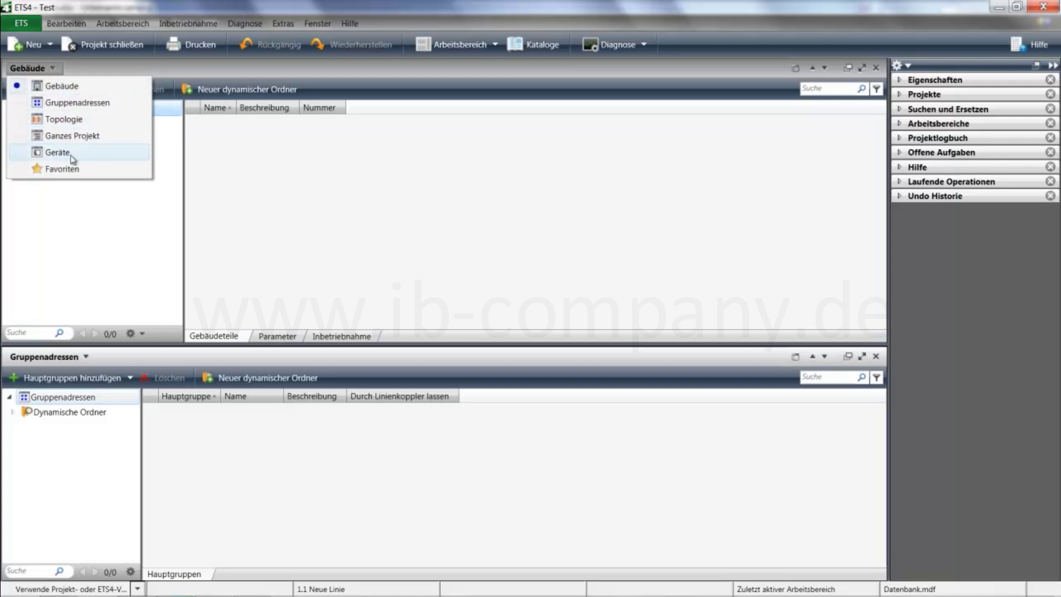
click(71, 125)
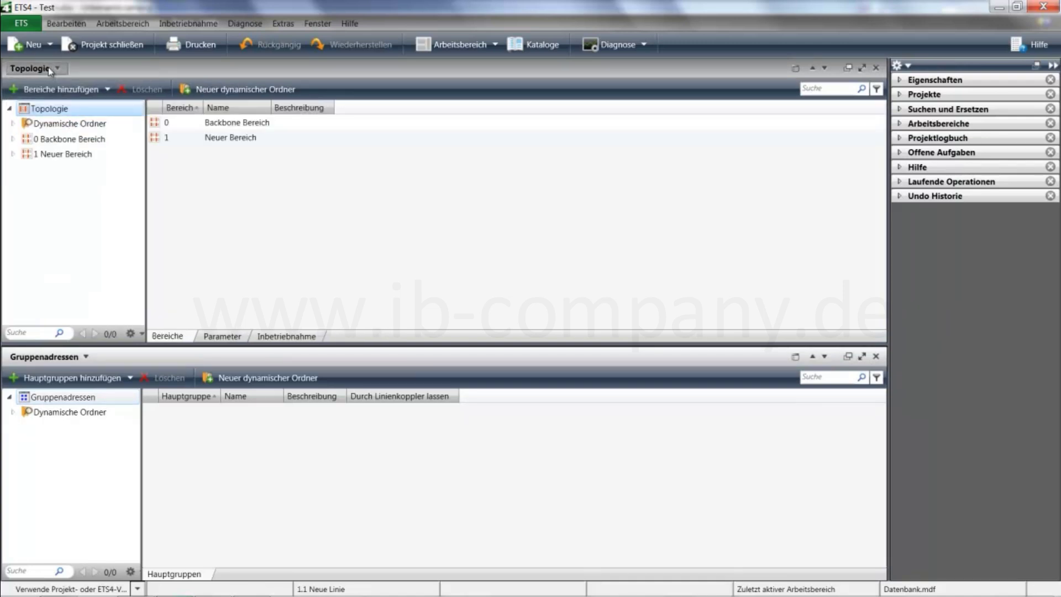
click(32, 68)
click(65, 115)
click(65, 68)
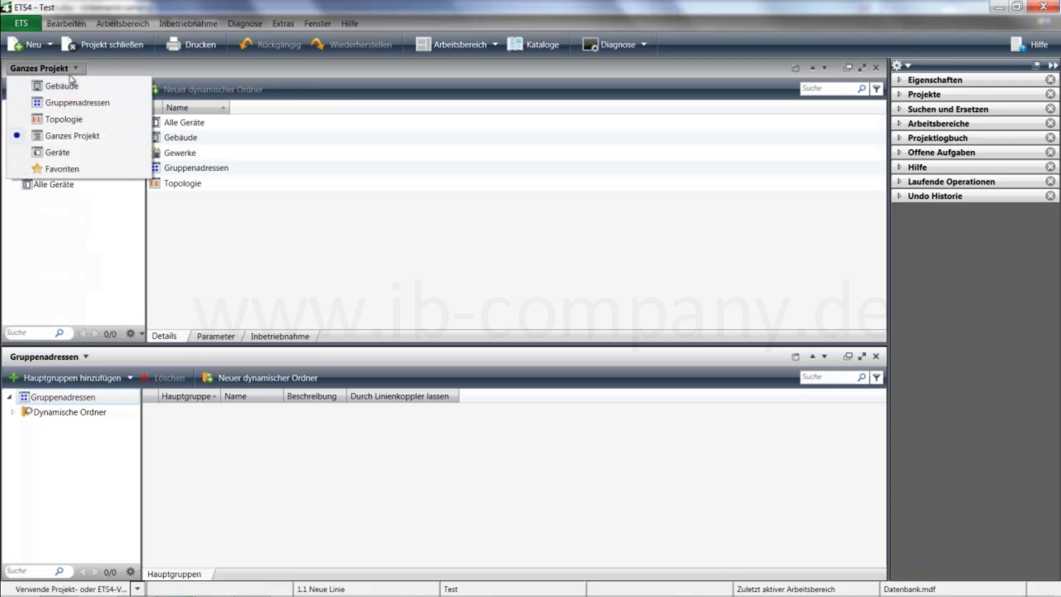
click(71, 92)
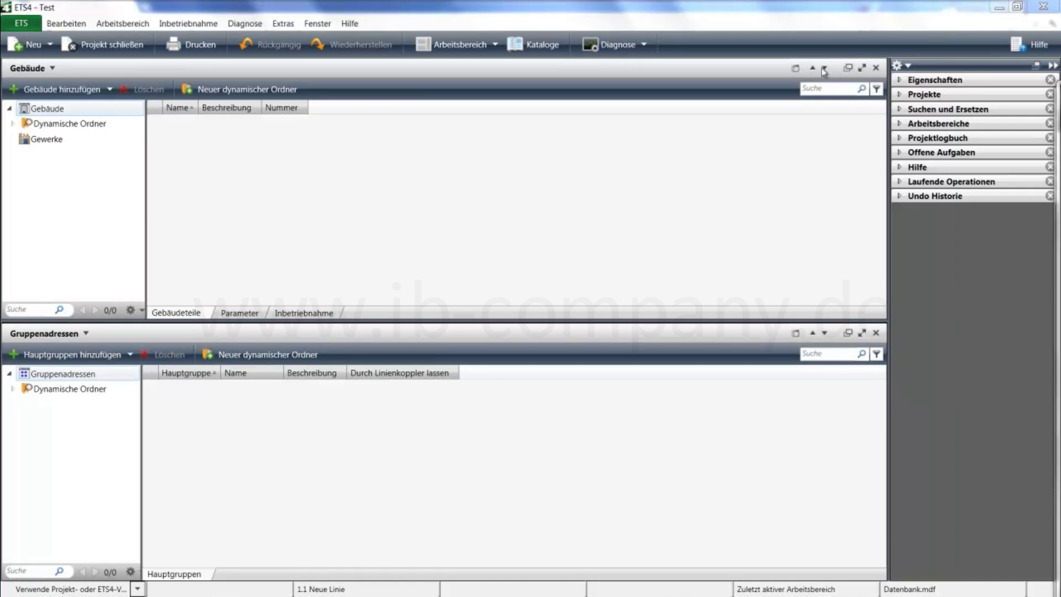
- Maximize the Gebäude window and open the Kataloge window
click(863, 69)
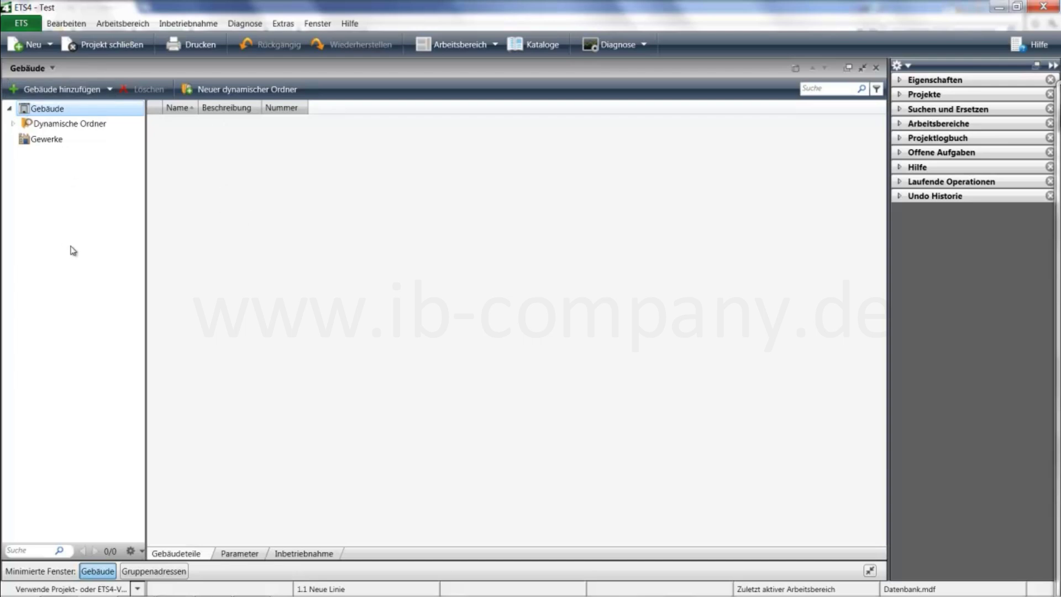
key(ctrl+shift+c)
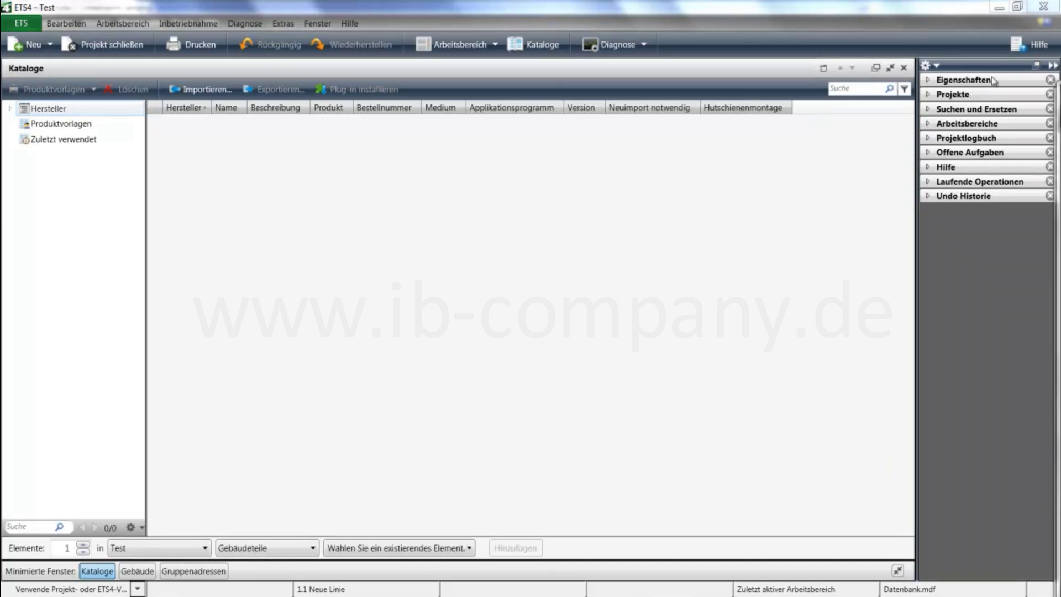
- Expand the Projekte and Suchen und Ersetzen sections to view them, and collapse them again
click(929, 95)
click(929, 95)
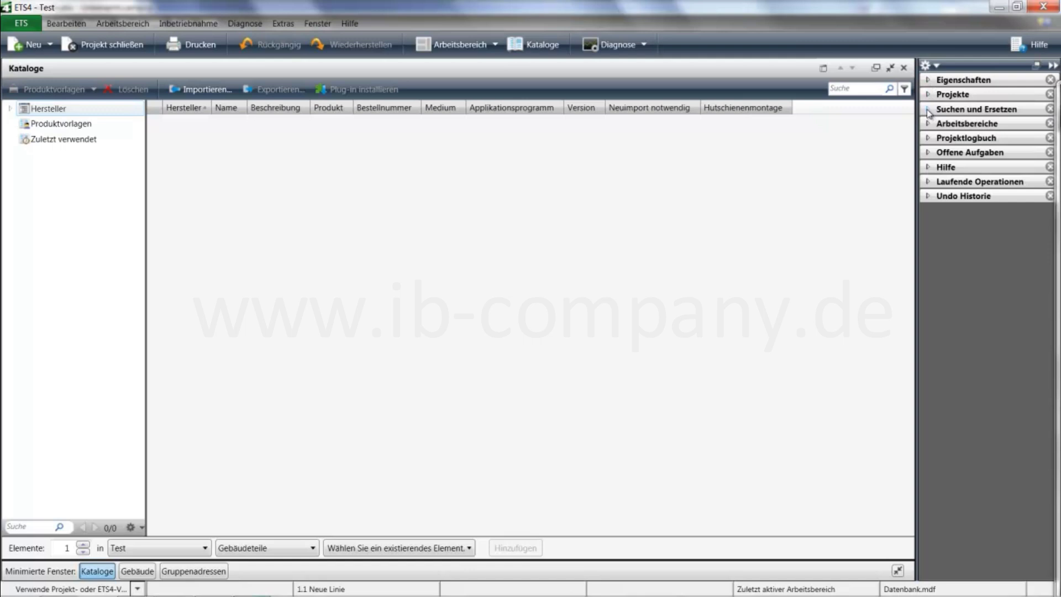
click(929, 110)
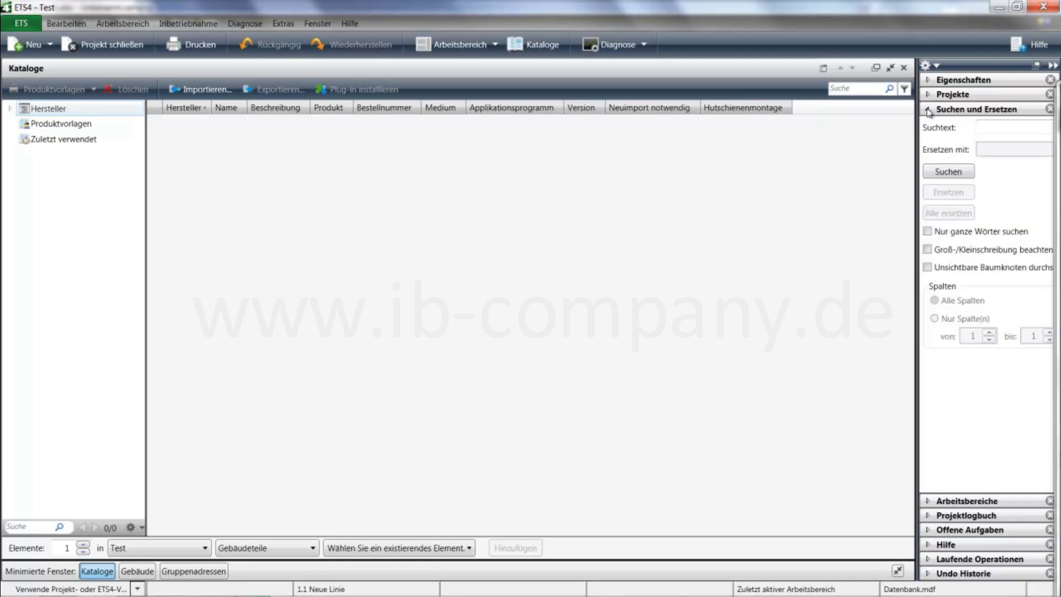
click(929, 110)
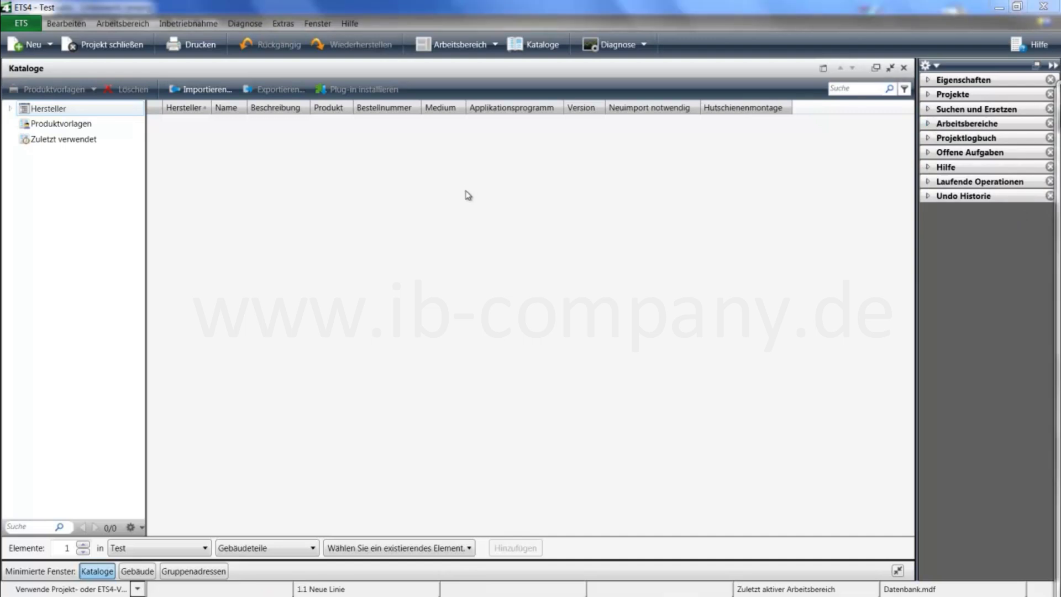
- Start a product import from Hersteller Produktdatenbank.vd5 without saving the converted output file
click(543, 46)
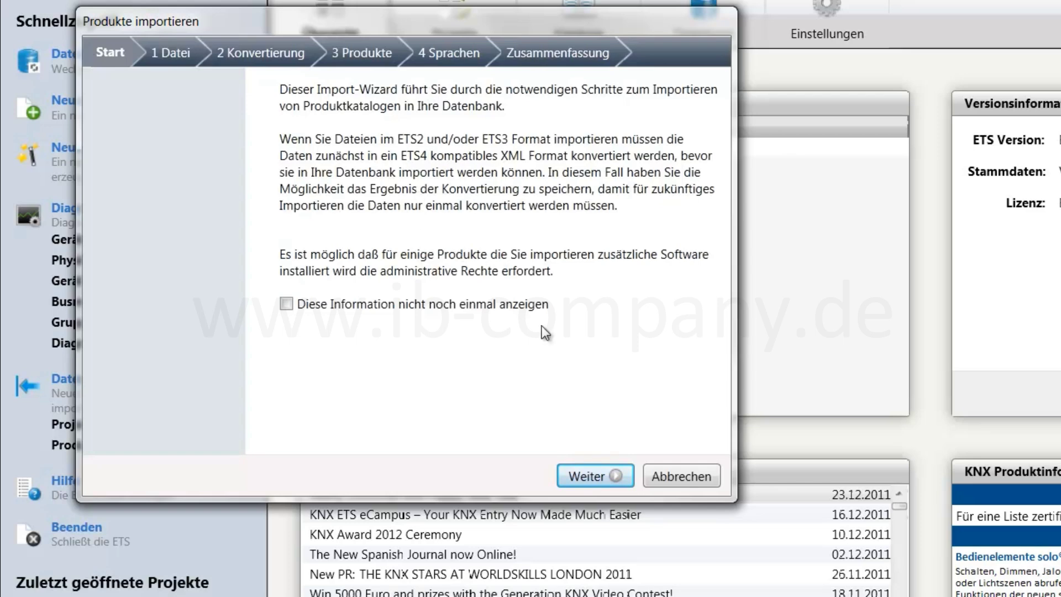
click(607, 479)
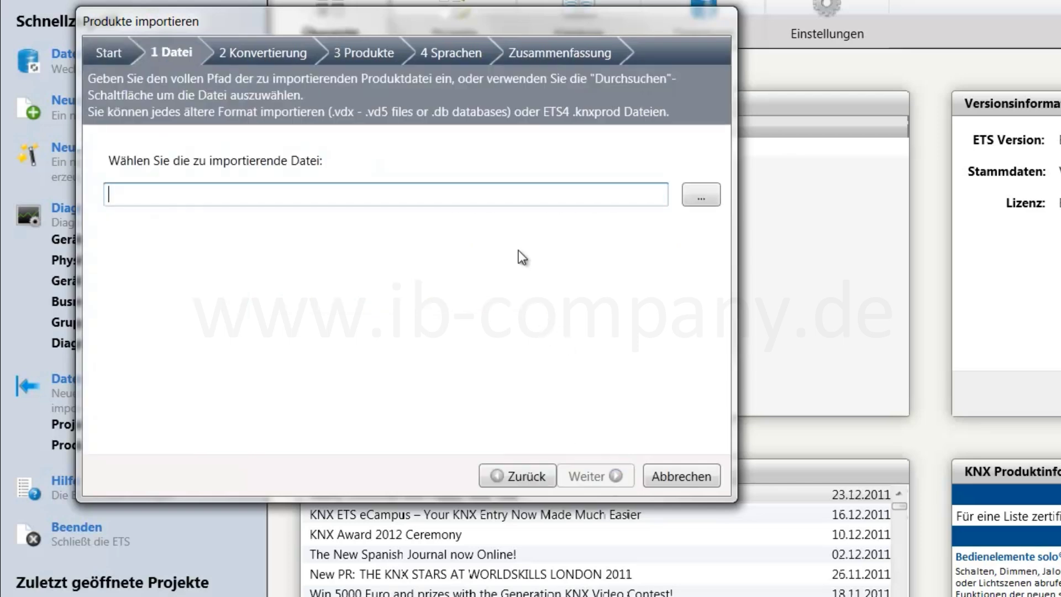
click(701, 195)
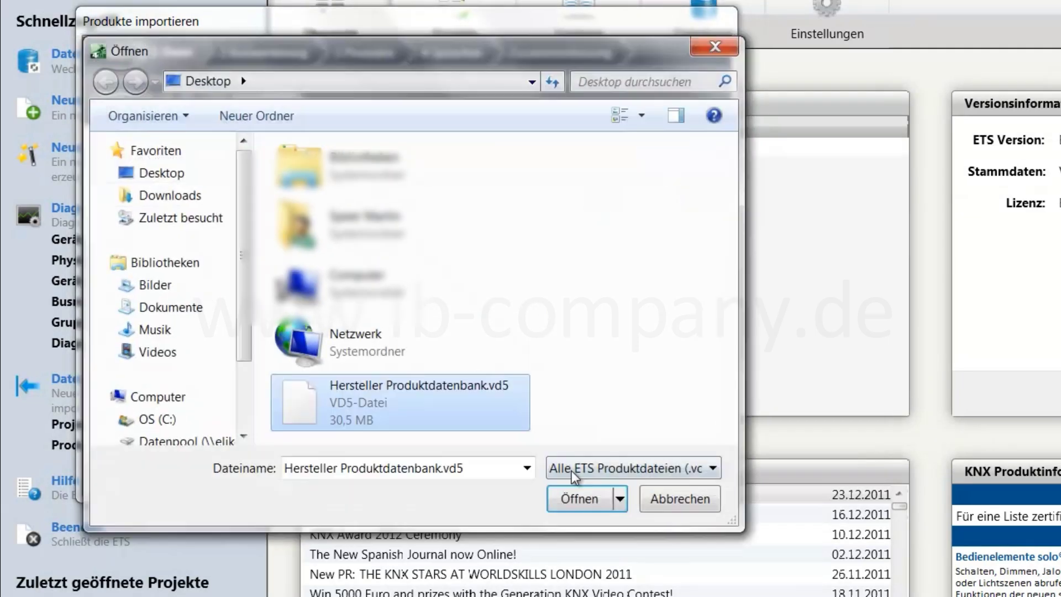
click(575, 500)
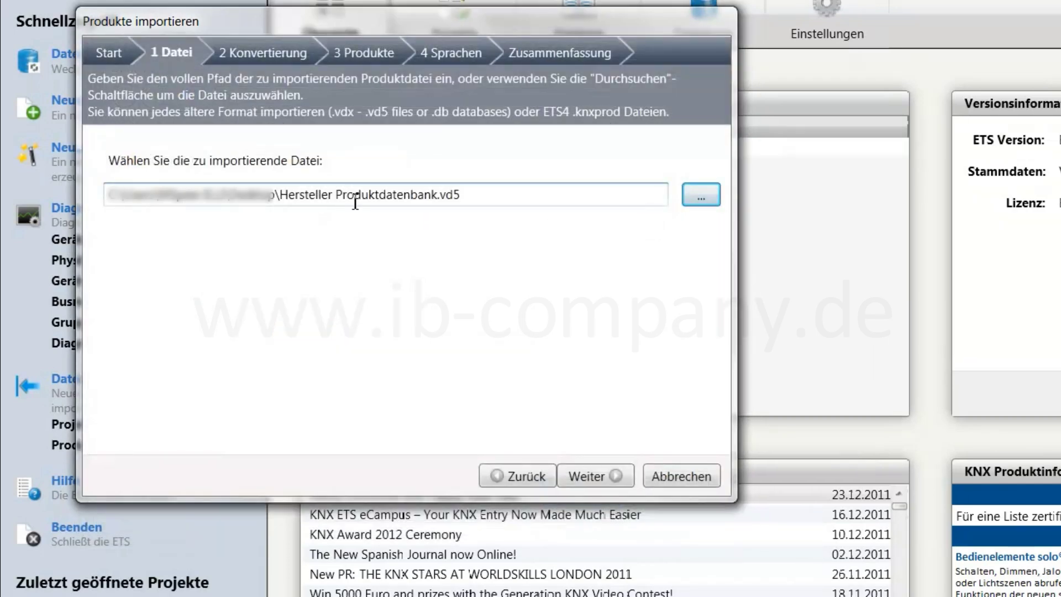
click(587, 477)
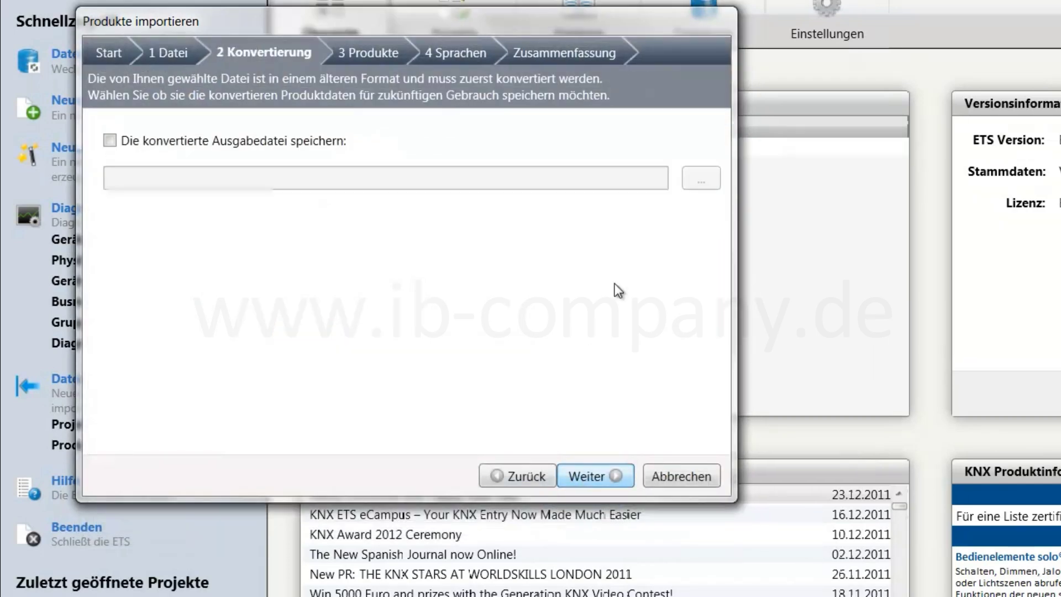
click(587, 477)
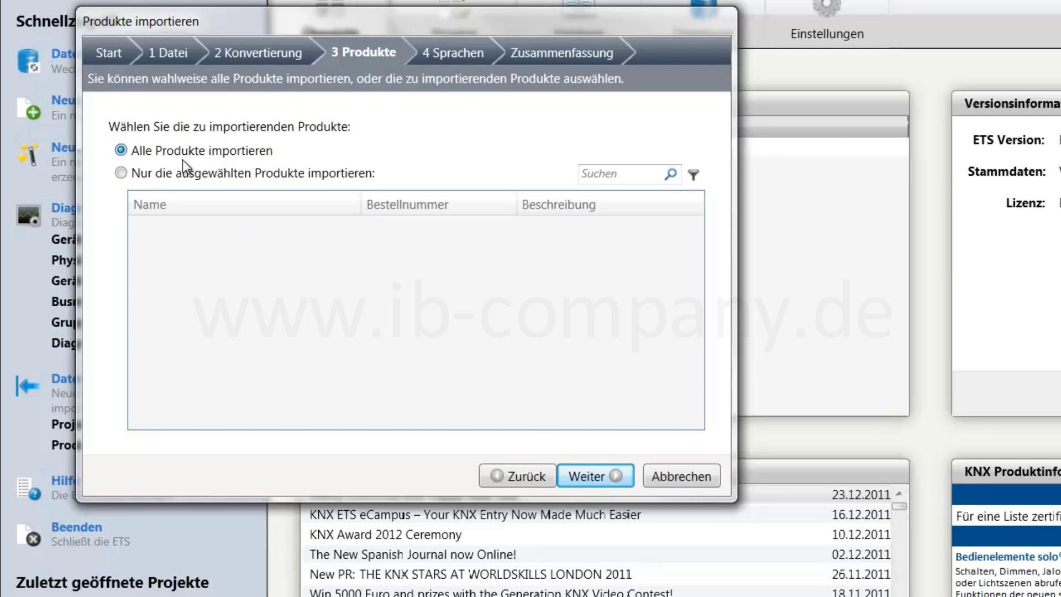
- Restrict the import to the selected products 1-fach Tastsensor, 2-fach Tastsensor and 3-fach Tastsensor
click(140, 174)
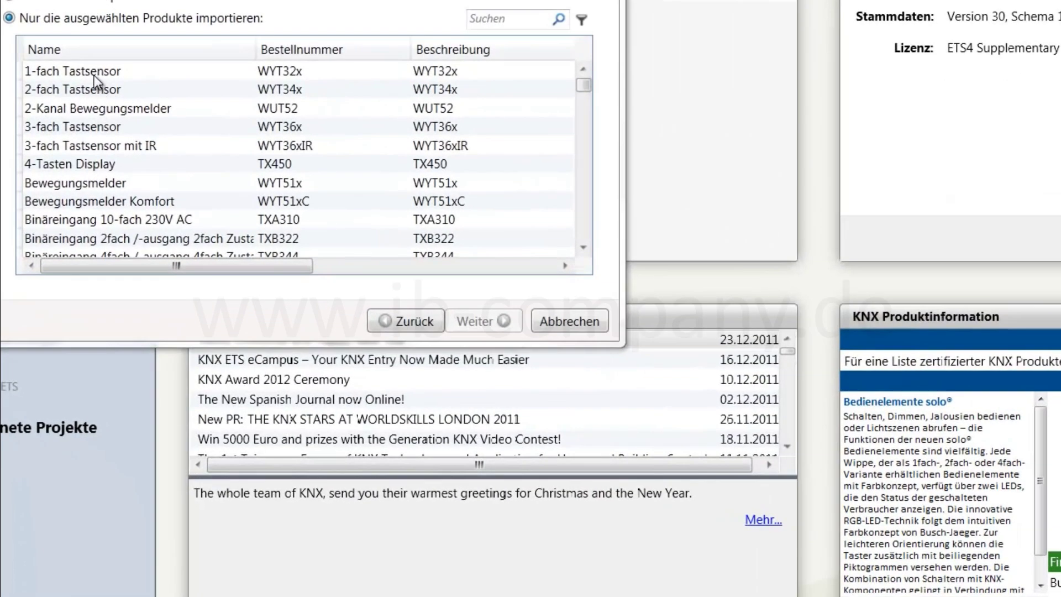
click(94, 74)
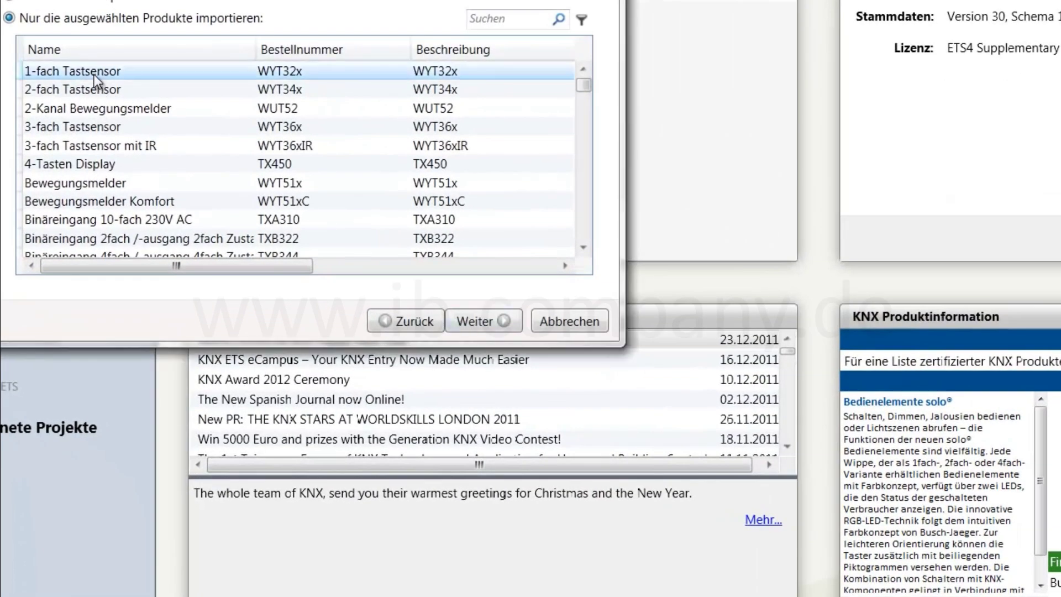
ctrl+click(101, 91)
ctrl+click(103, 126)
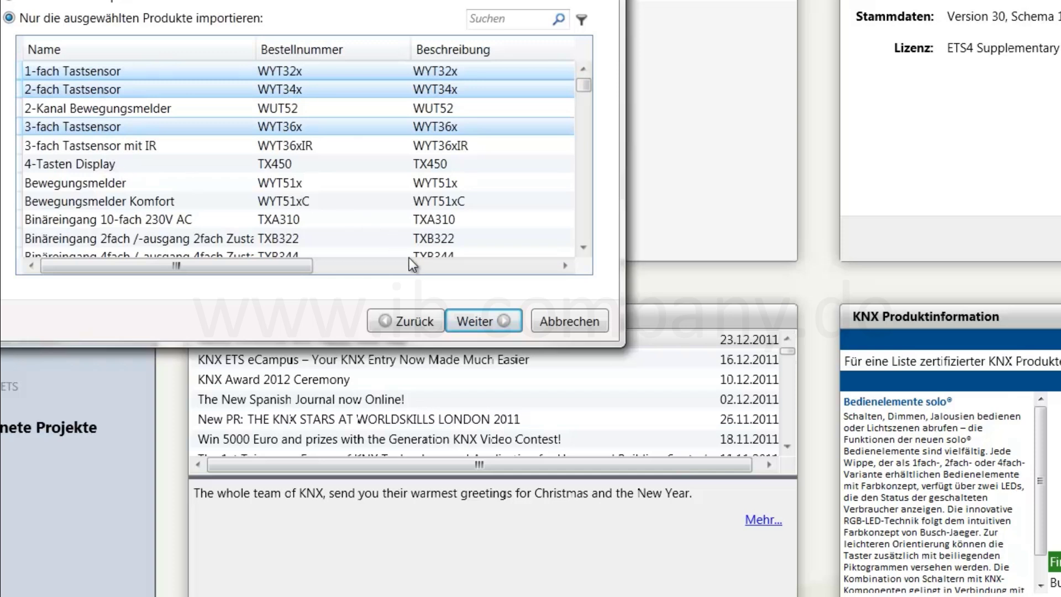
click(479, 321)
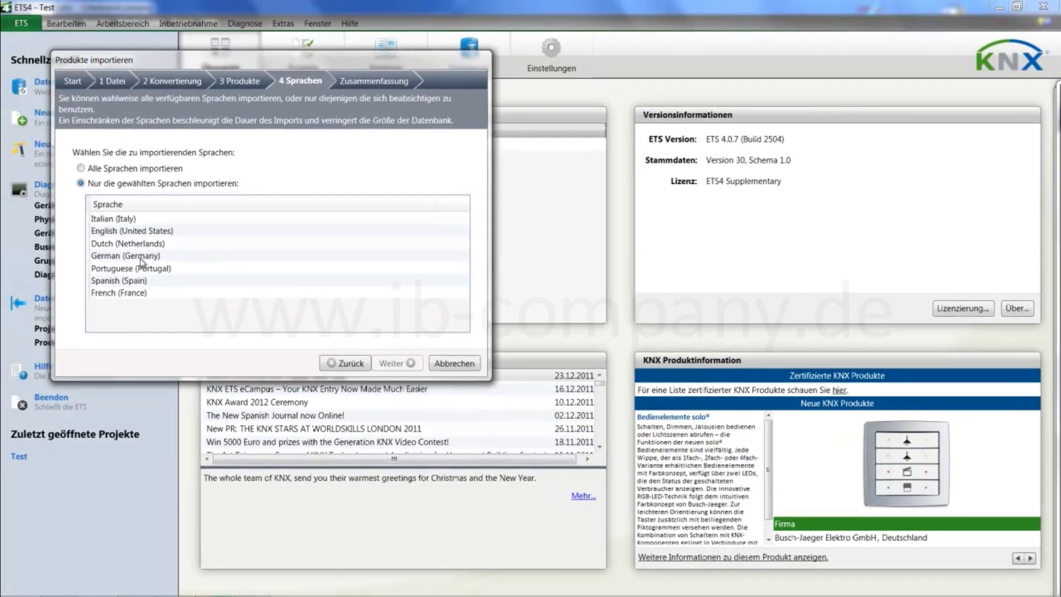
- Import the products in German (Germany) only, dismissing the project history entry, and close the import wizard
click(139, 257)
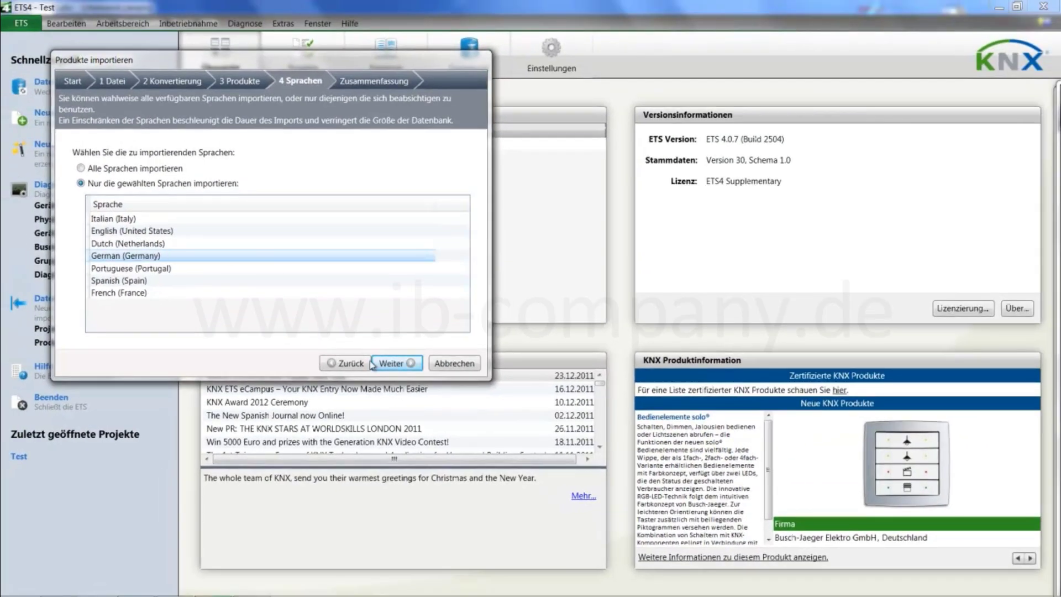
click(394, 365)
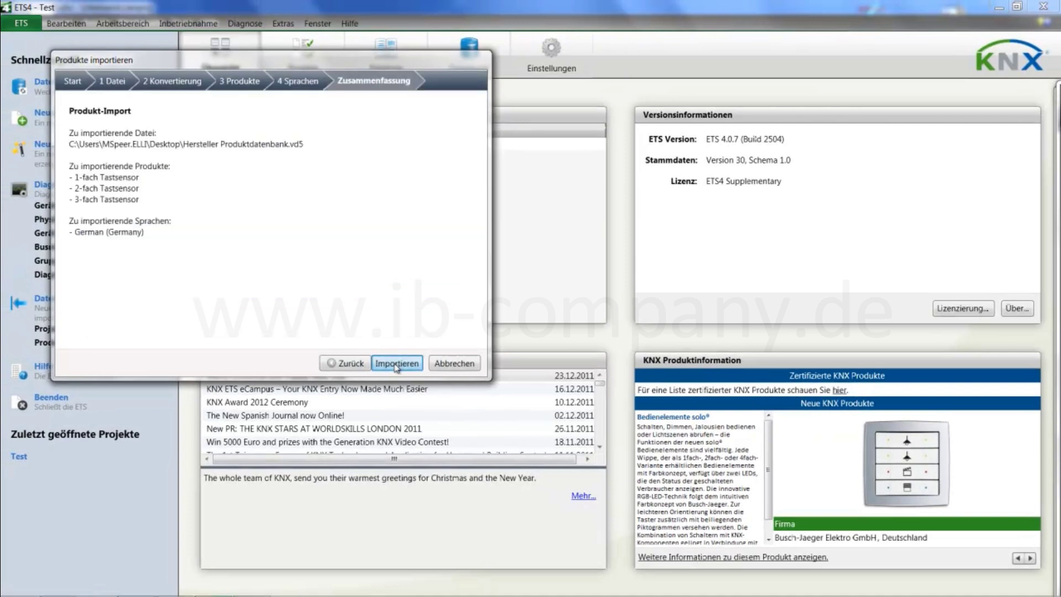
key(Return)
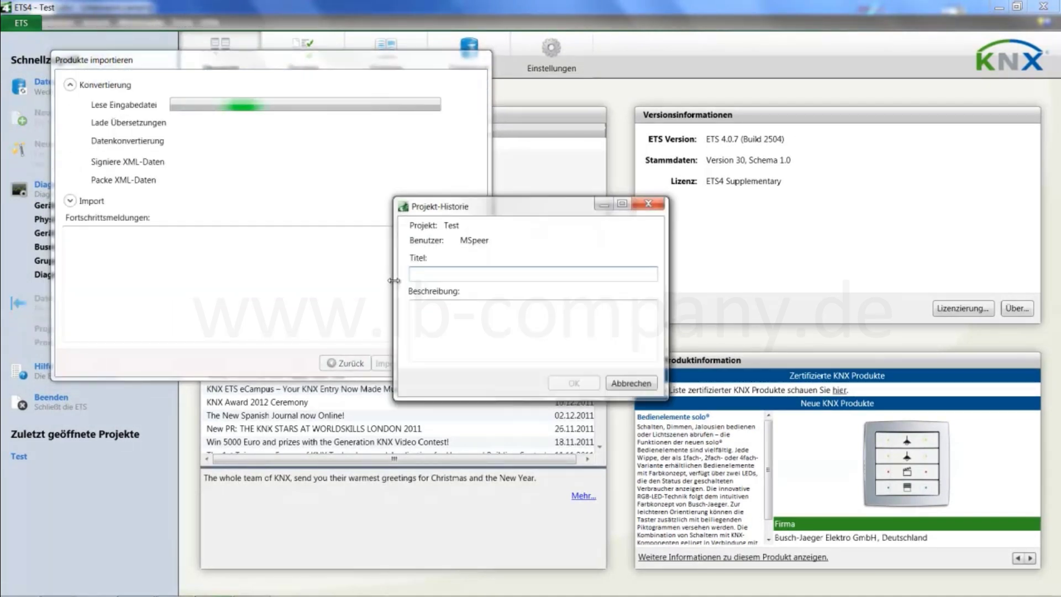
key(Escape)
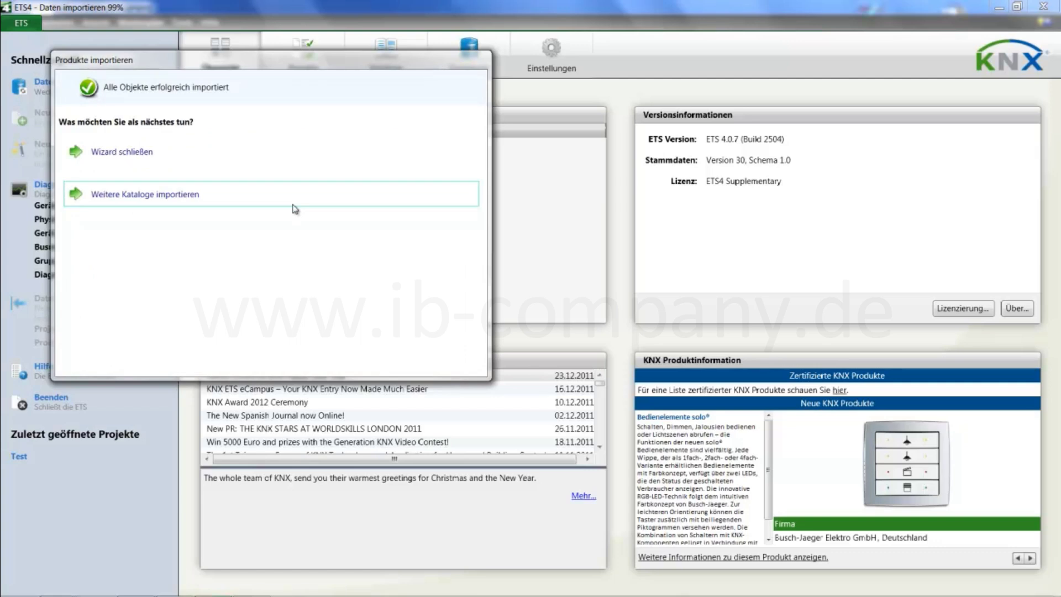
click(137, 152)
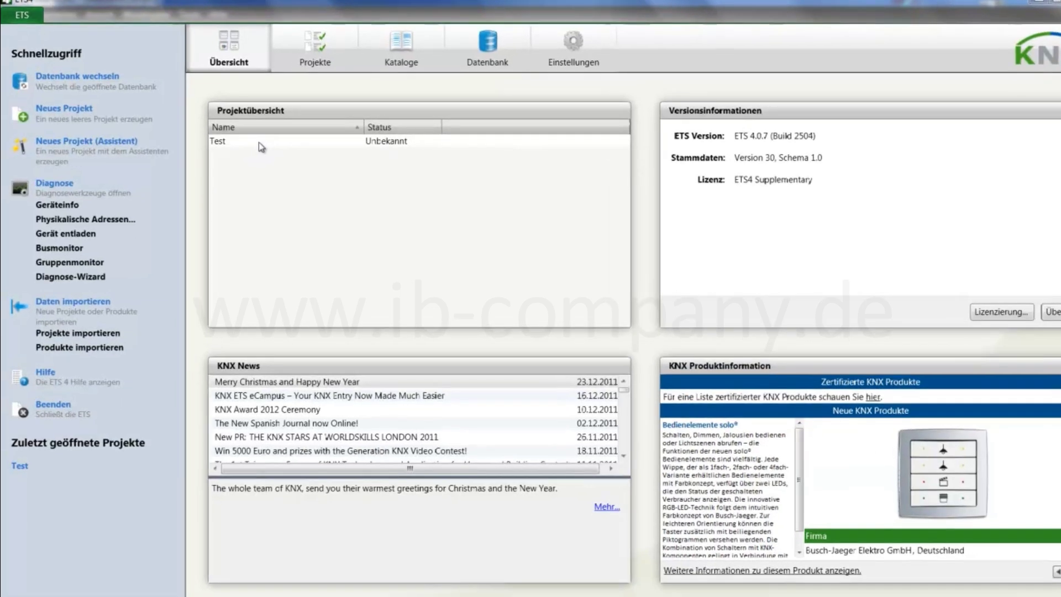
- Open the Test project and add a building named Test
double_click(258, 142)
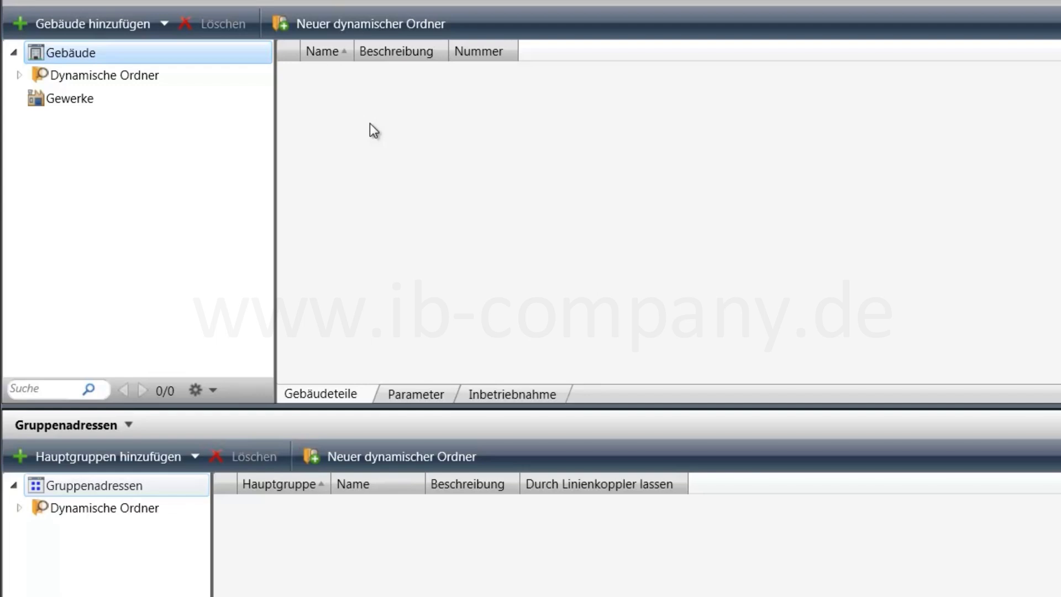
right_click(62, 54)
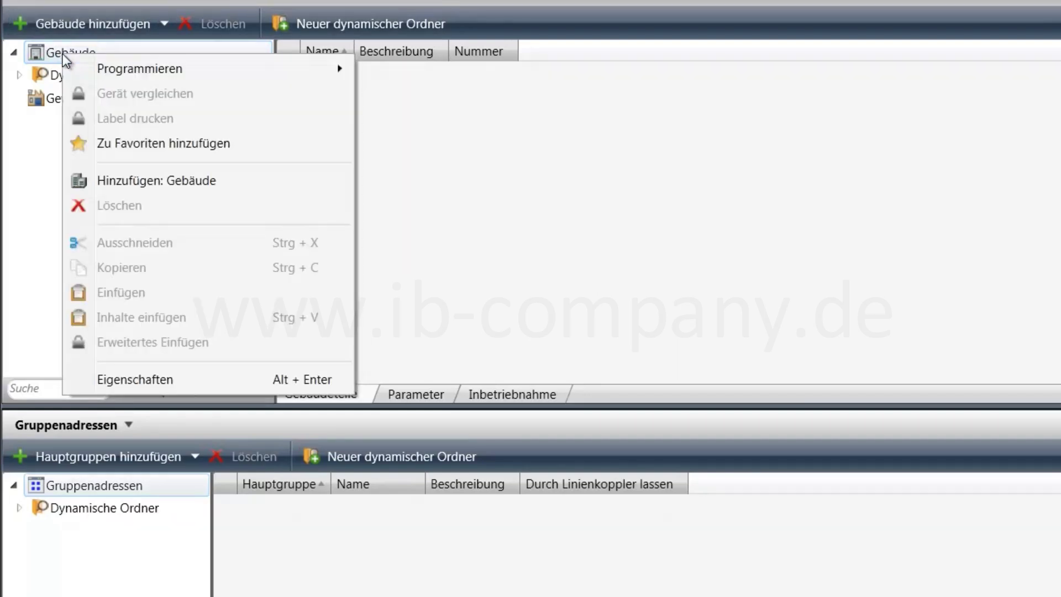
click(206, 183)
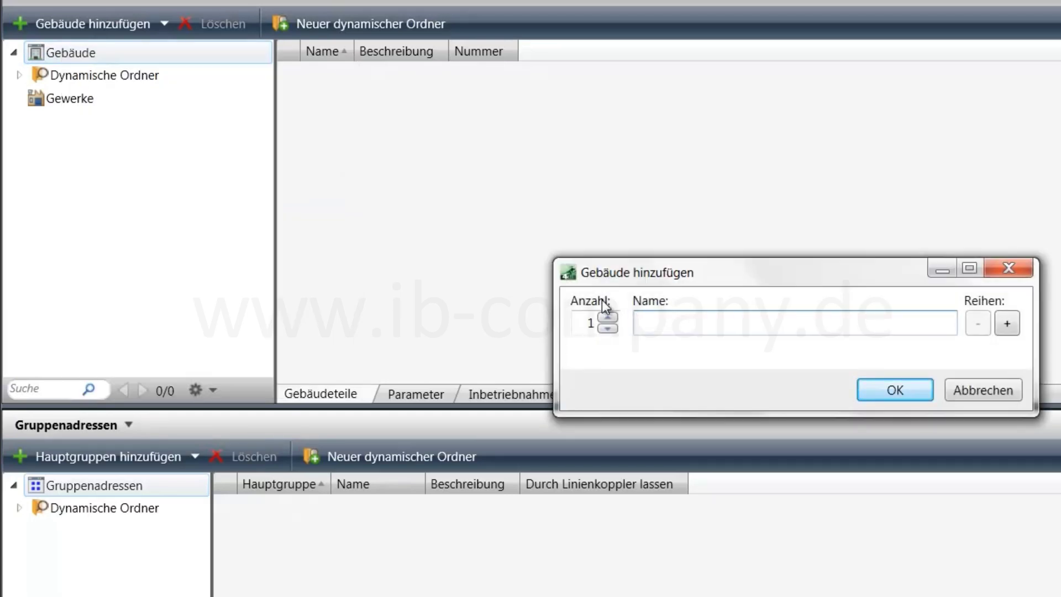
text(Test)
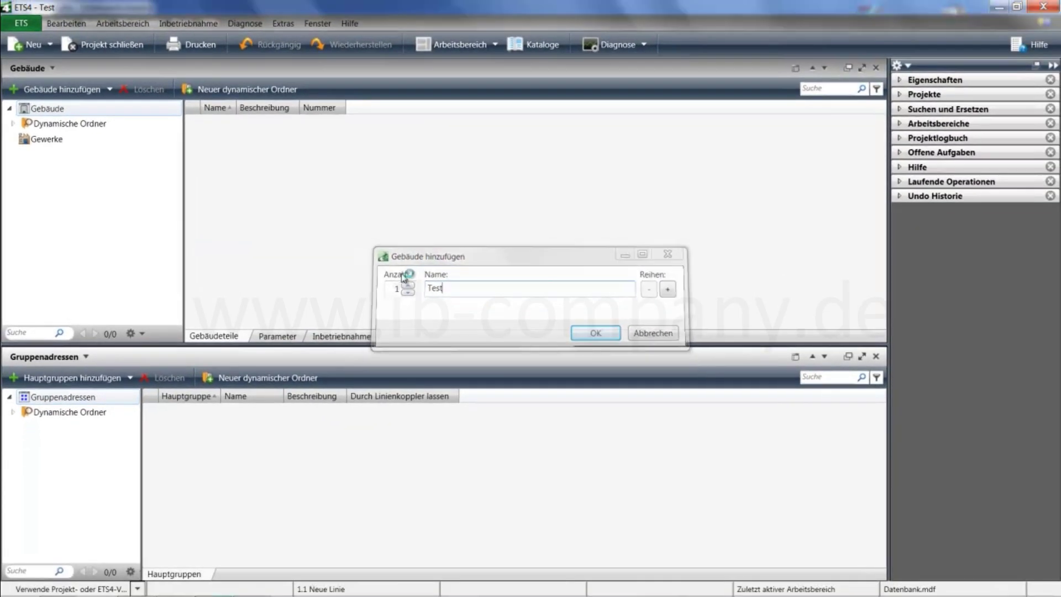
key(Return)
- Add a floor (Etage) named og to the Test building
right_click(44, 143)
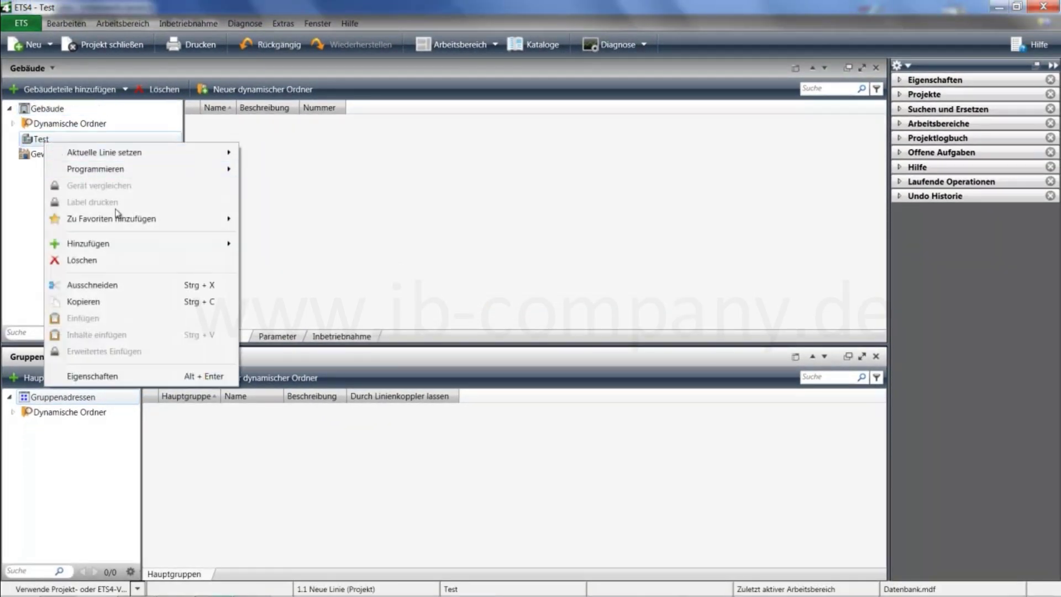
mouse_move(210, 244)
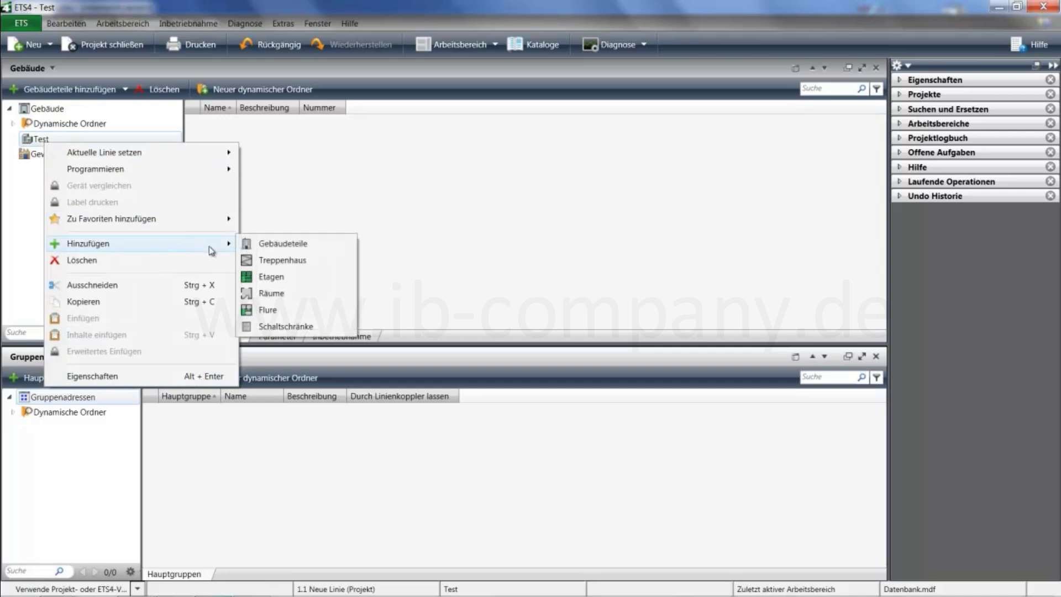
click(271, 277)
key(Caps_Lock)
text(O)
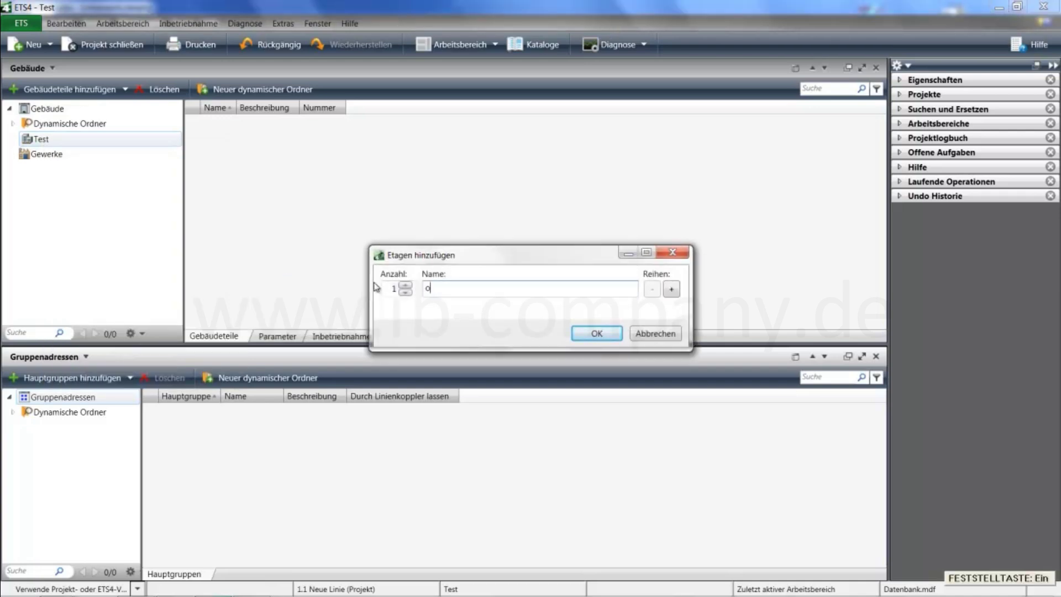
key(Caps_Lock)
key(Return)
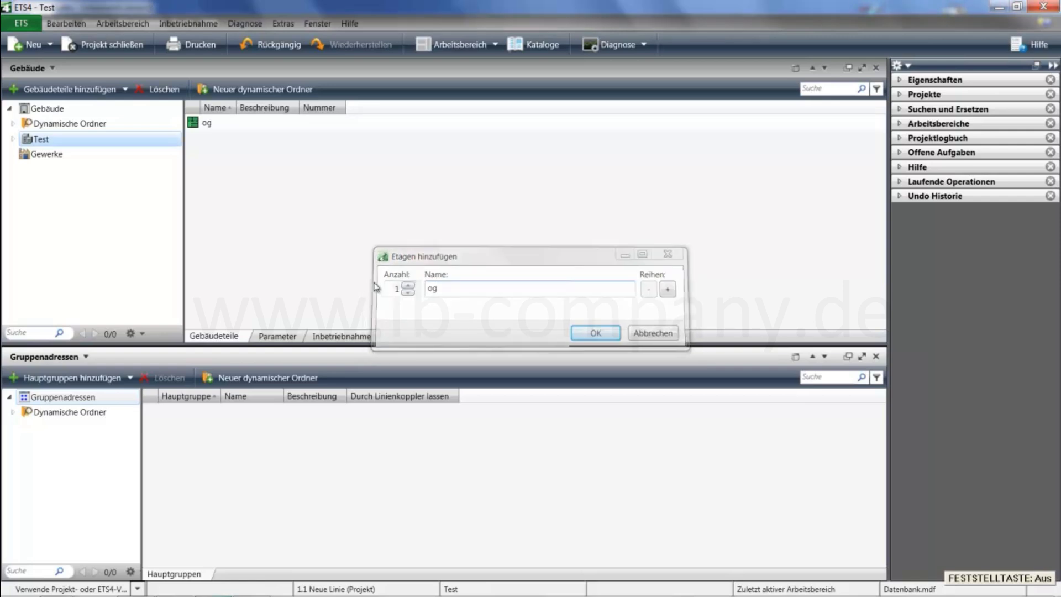
- Add a room named Büro to the og floor of the Test building
click(12, 139)
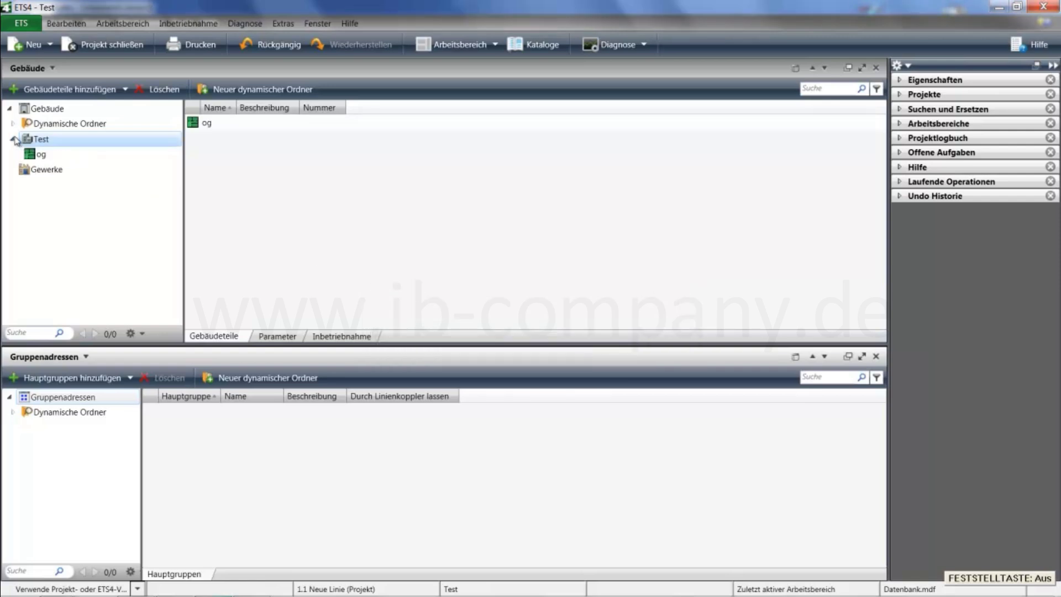
click(39, 155)
right_click(44, 156)
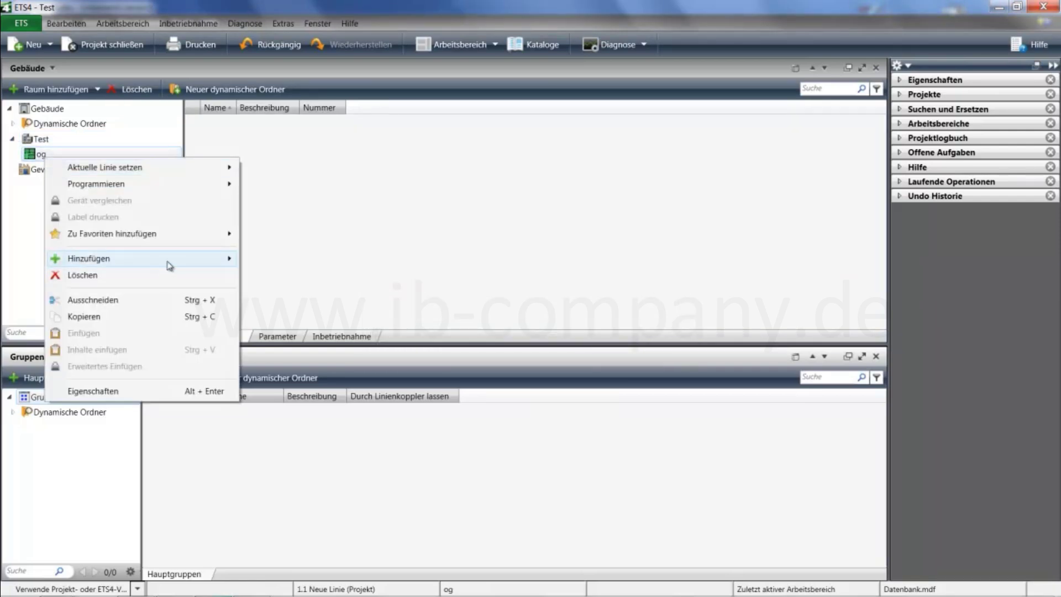
mouse_move(183, 260)
click(251, 255)
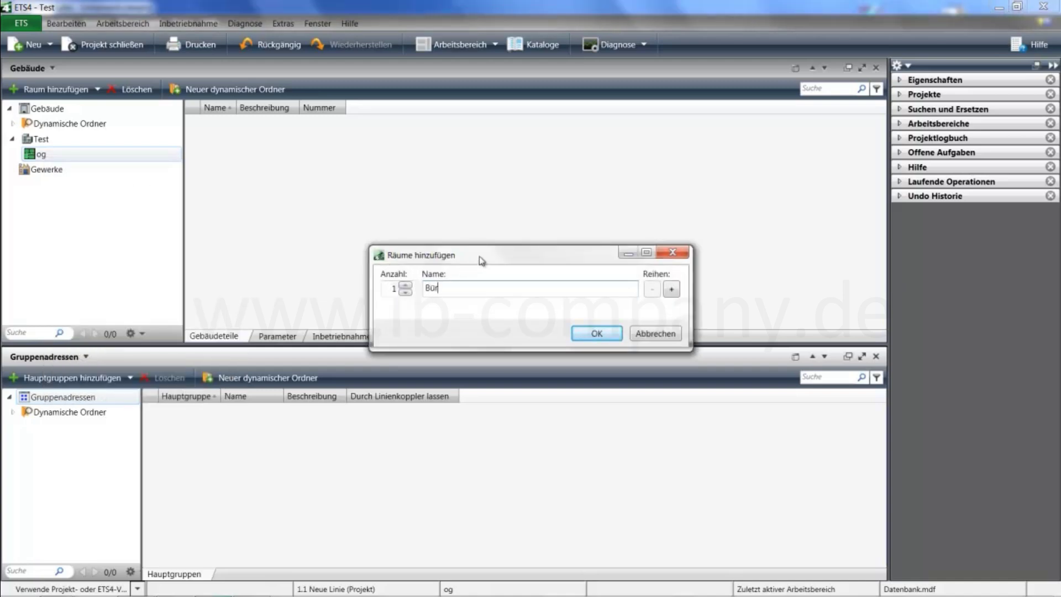
click(597, 334)
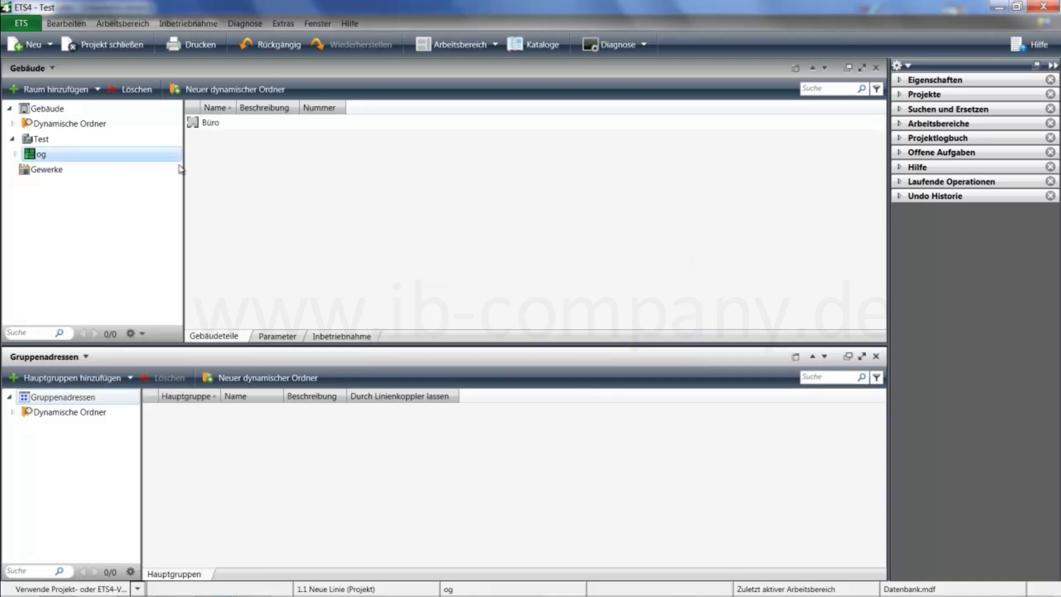
- Select the Büro room under the og floor and open the product catalogue for adding devices to it
click(15, 154)
click(49, 170)
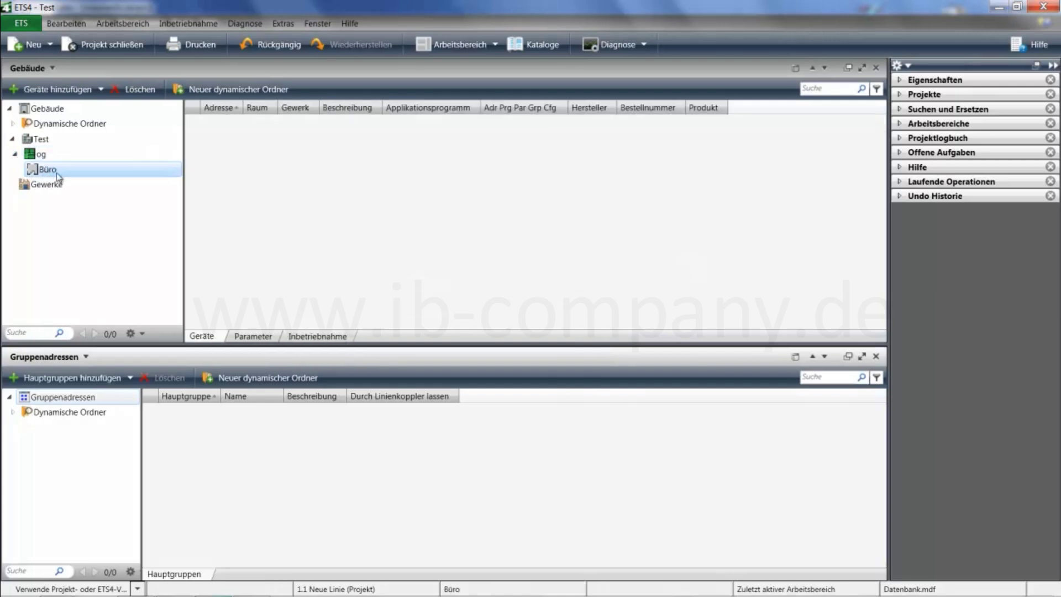
right_click(366, 165)
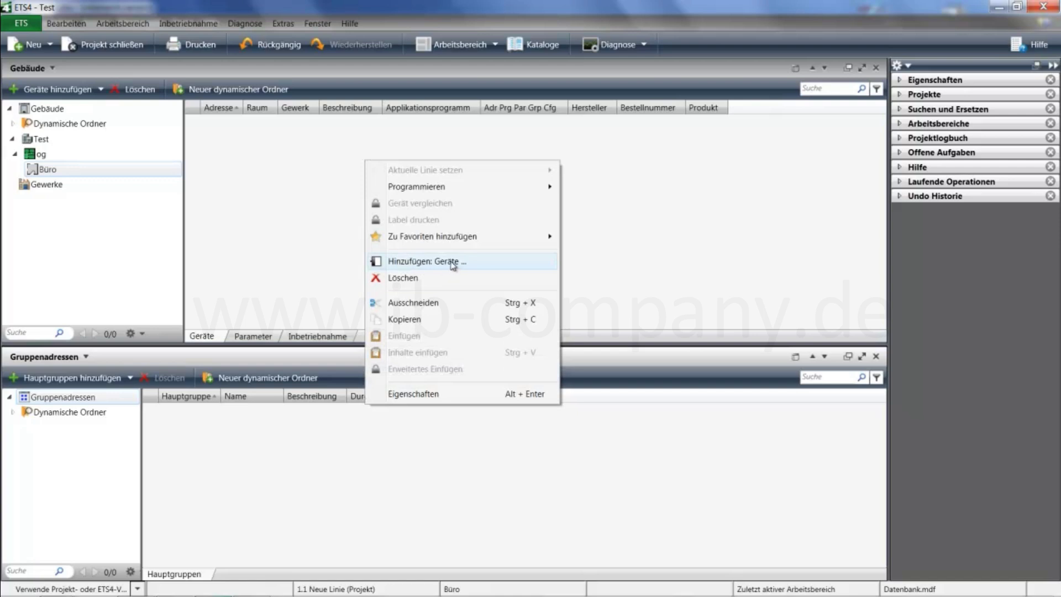
right_click(43, 176)
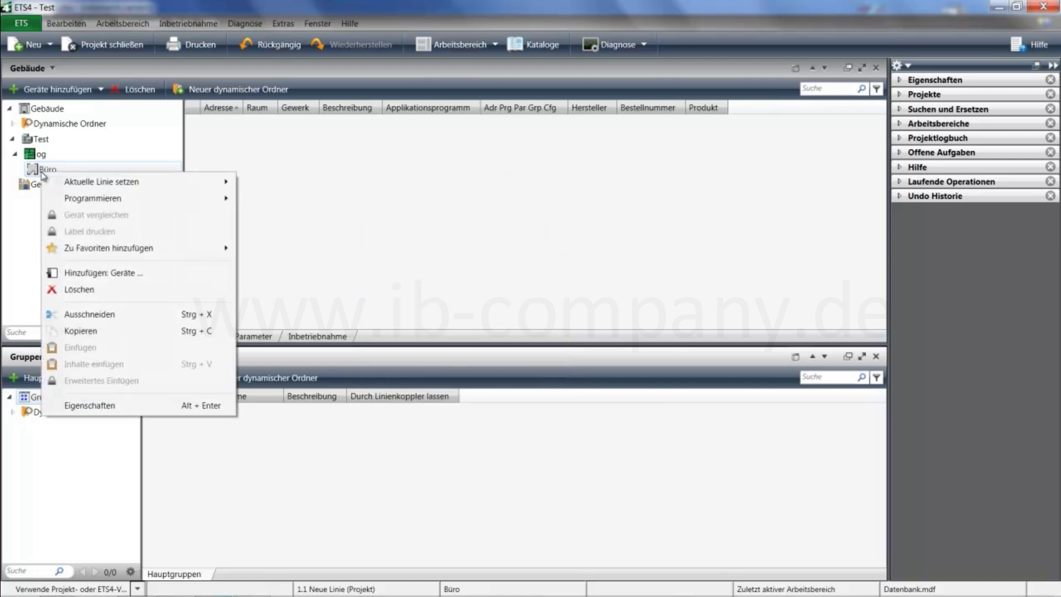
click(125, 277)
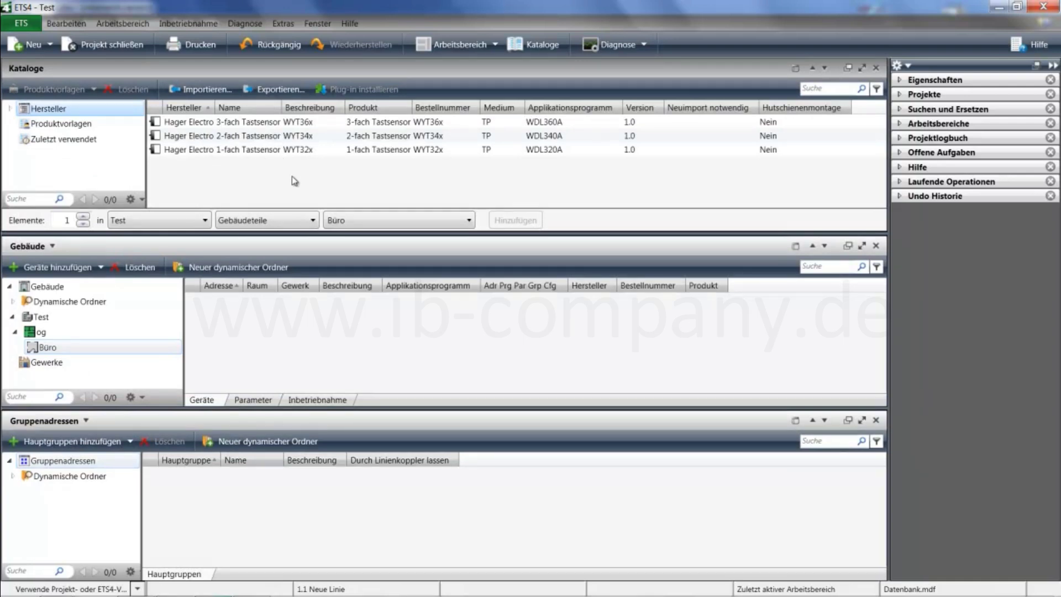
- Add two 2-fach Tastsensor WYT34x devices from the catalogue to the Büro room
click(247, 137)
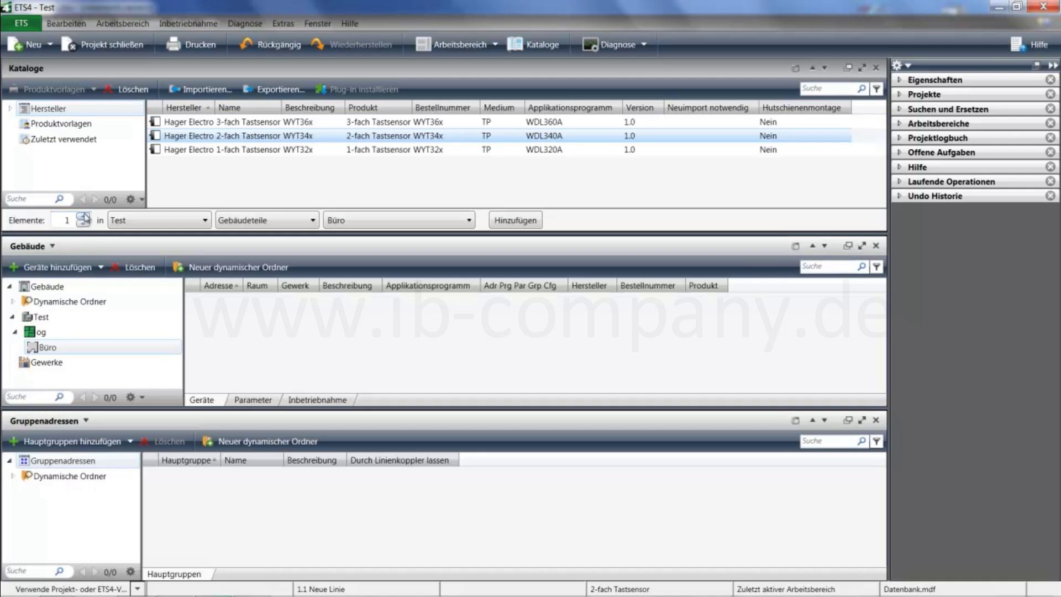
click(84, 218)
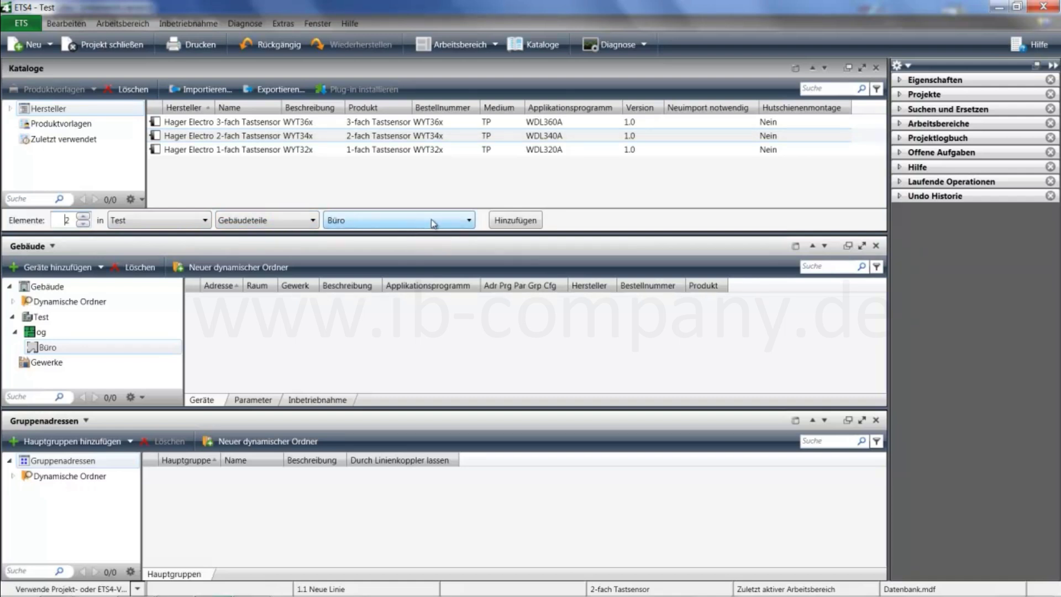
click(515, 222)
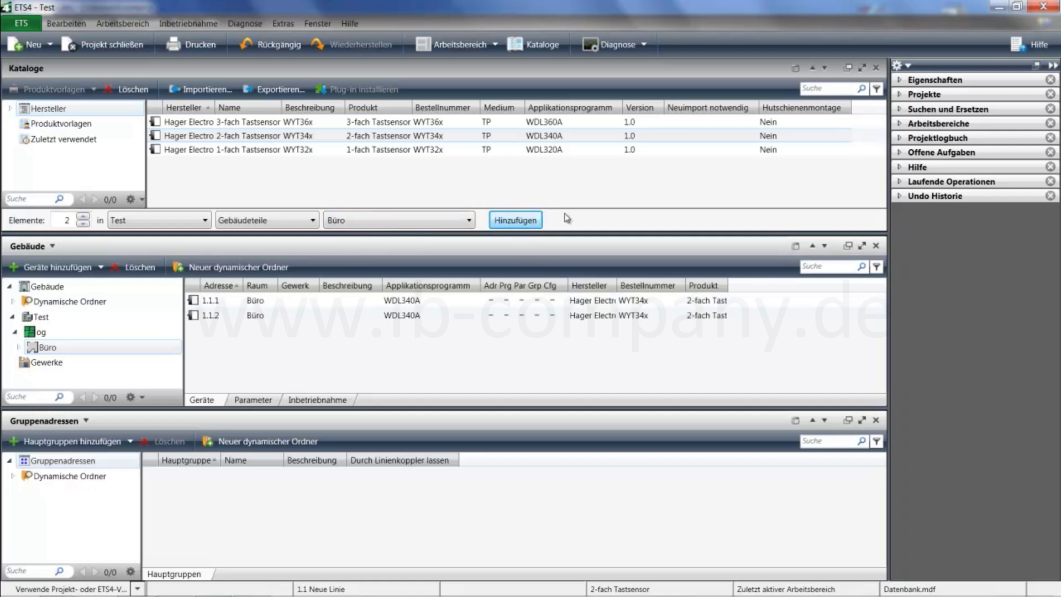
- Show the properties of device 1.1.1 in the Büro room and set its status to In Bearbeitung
click(218, 302)
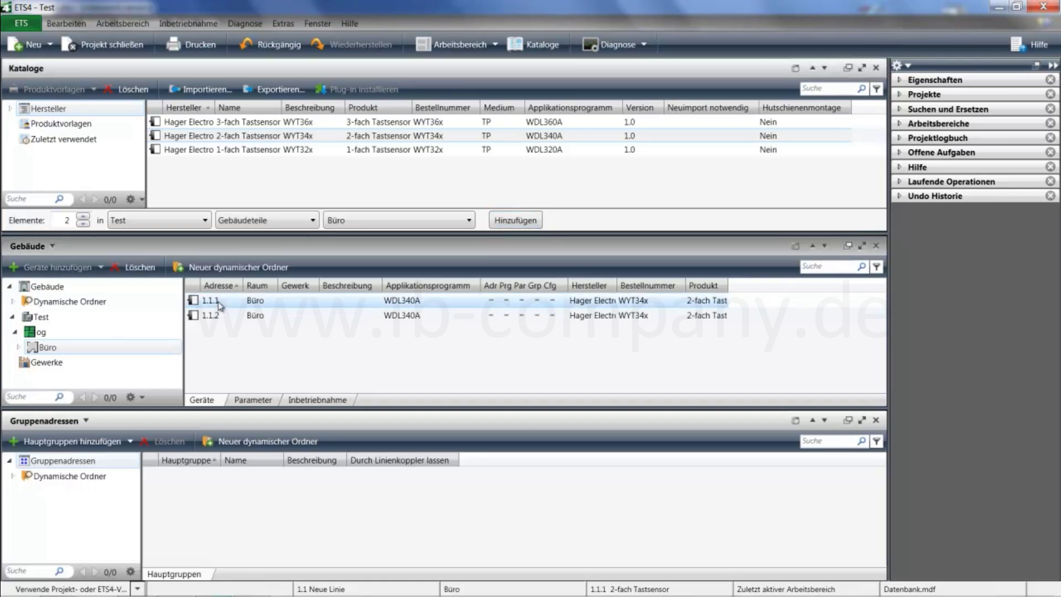
click(900, 81)
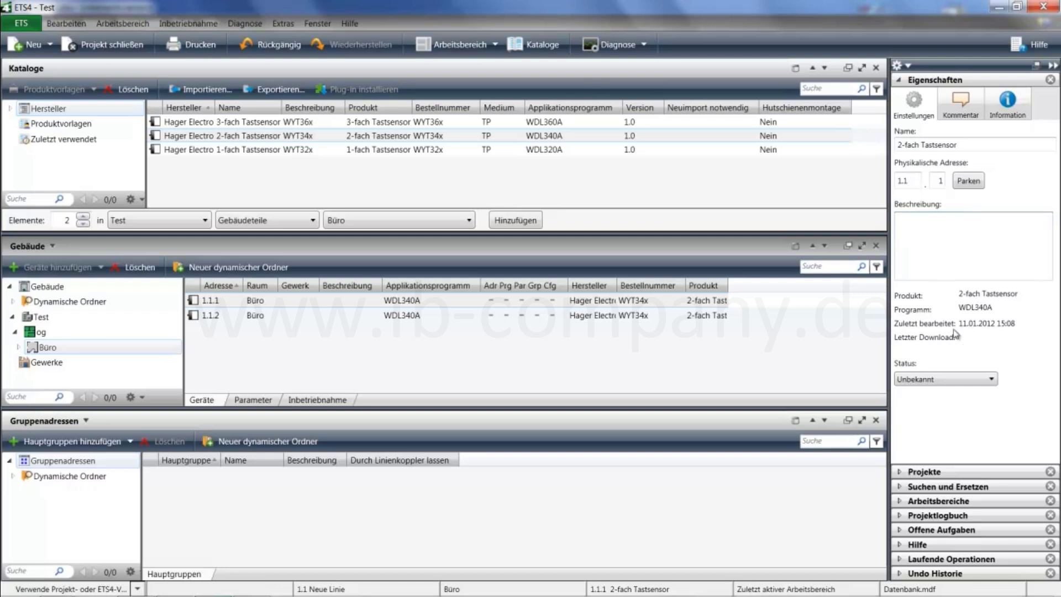
click(926, 380)
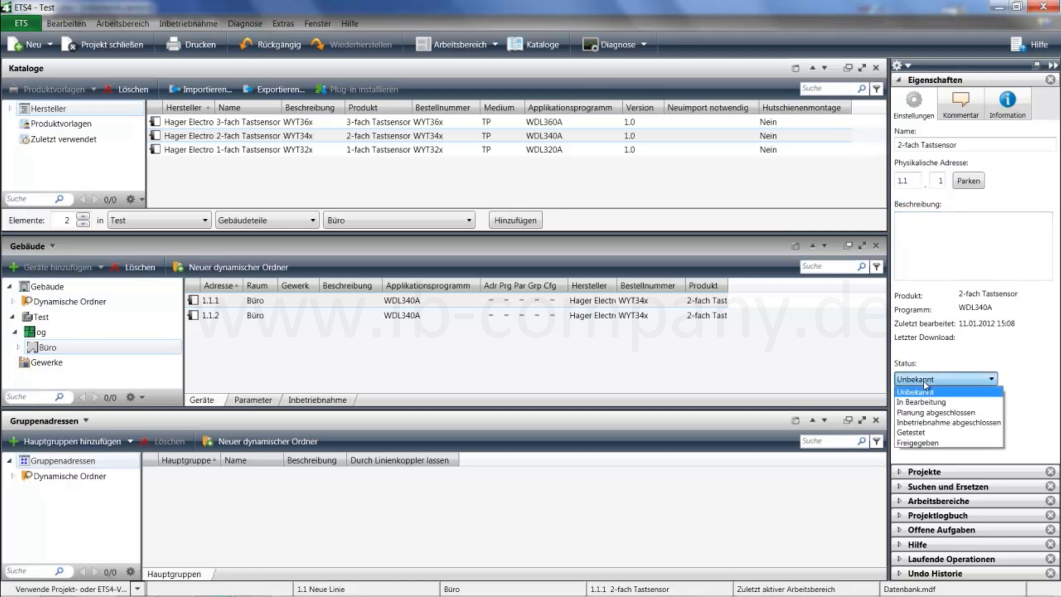
click(928, 401)
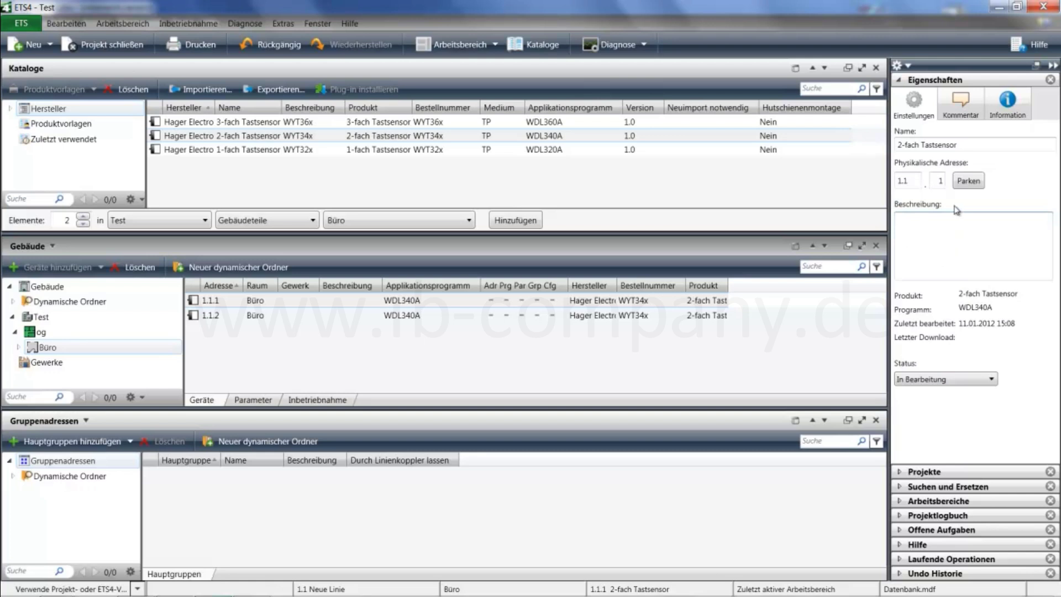
- Set the selected 2-fach Tastsensor's physical address to 1.1.5
click(939, 181)
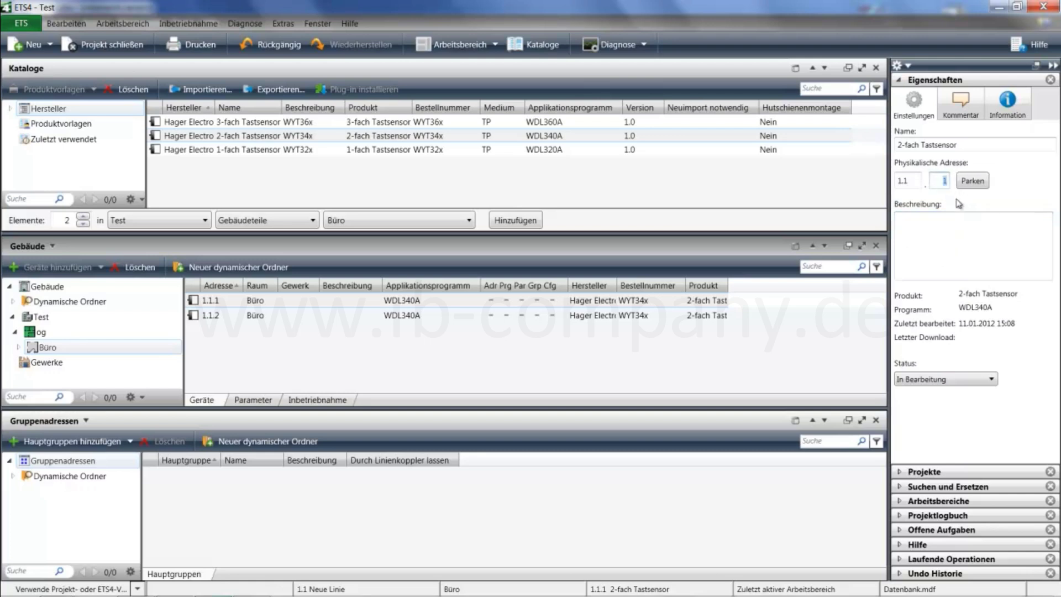
text(5)
click(928, 235)
- Try to set the physical address of the selected 2-fach Tastsensor to 1.1.2
click(946, 182)
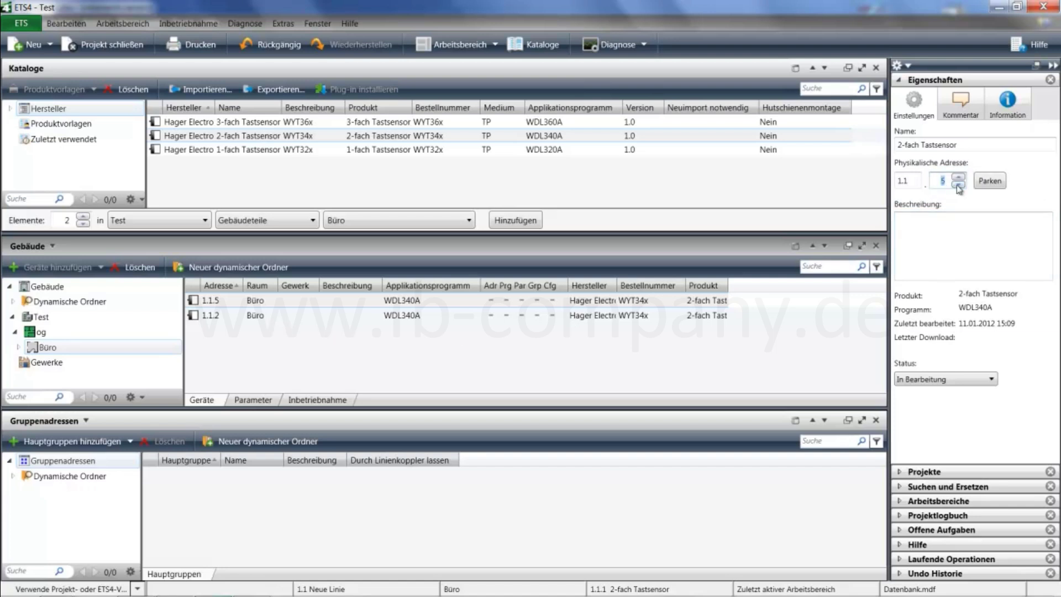
click(972, 233)
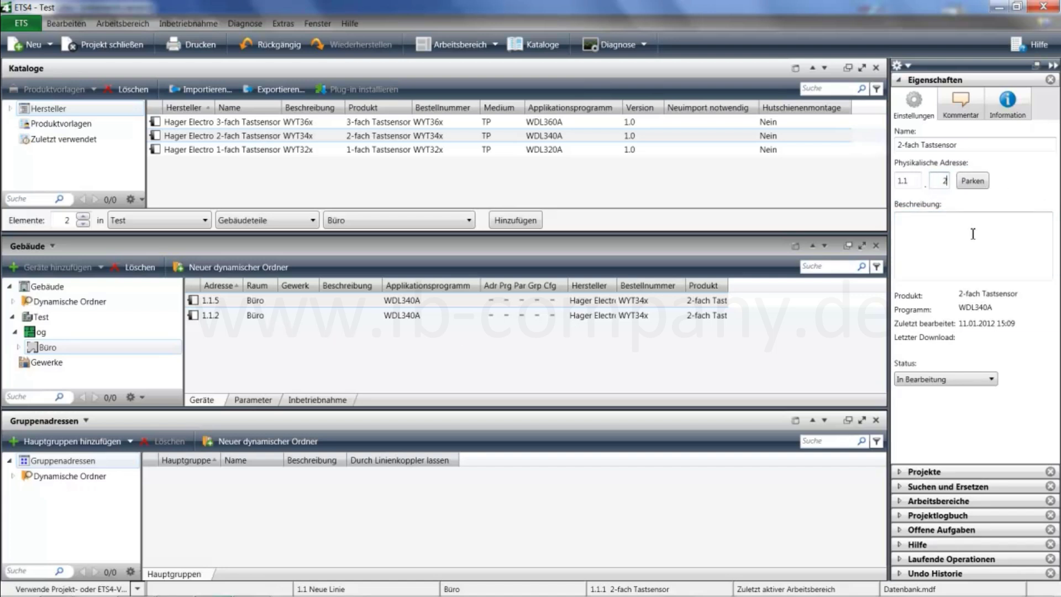
click(944, 181)
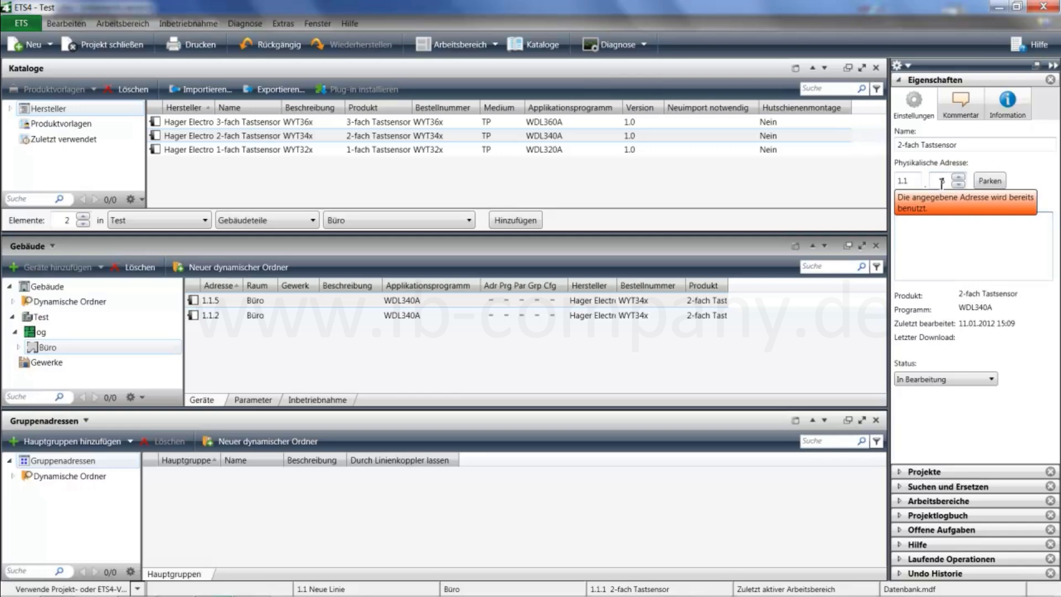